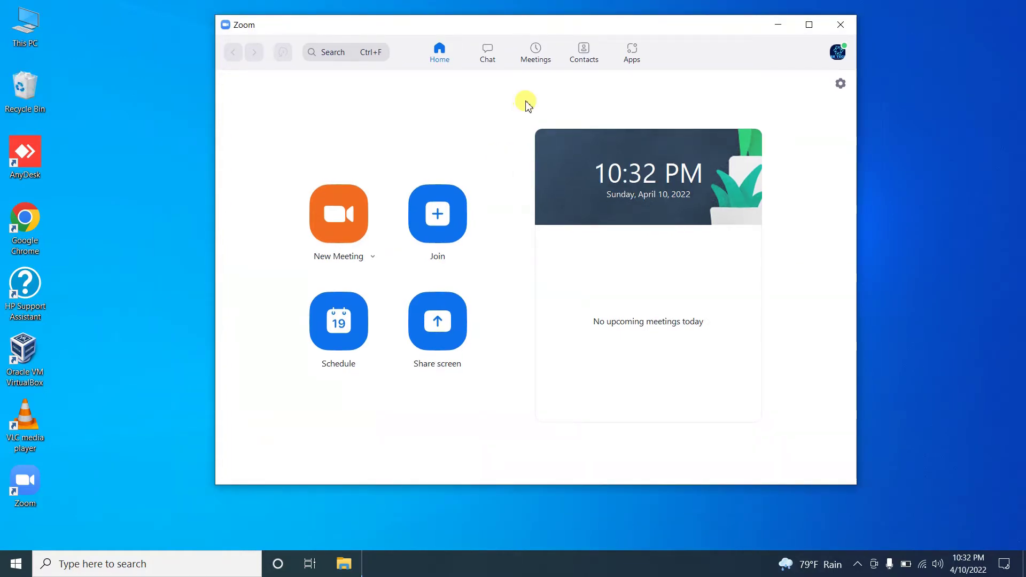
Step: Open Zoom's Settings on the Audio page
{"action": "left_click", "coordinate": [841, 83]}
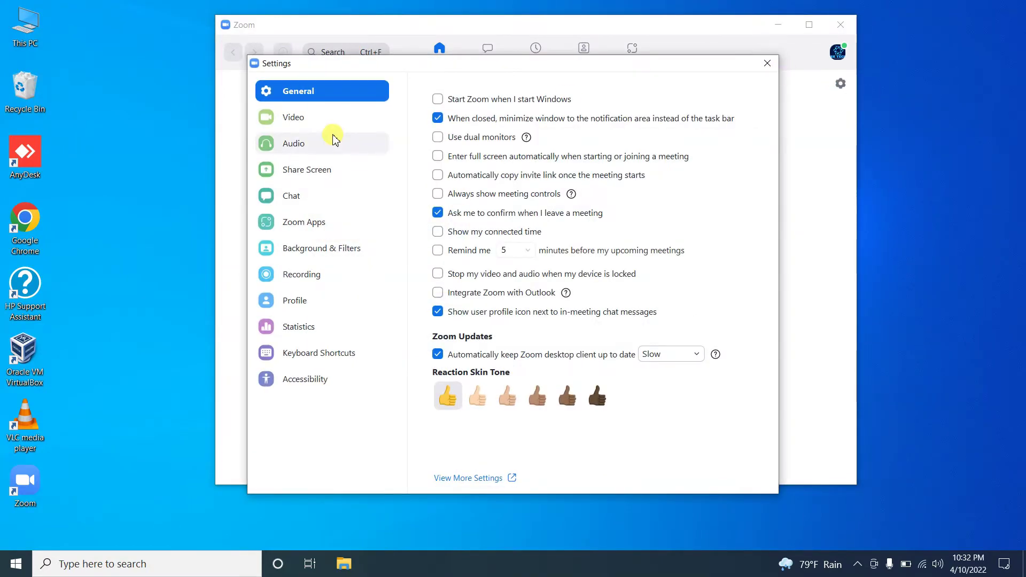
{"action": "left_click", "coordinate": [334, 140]}
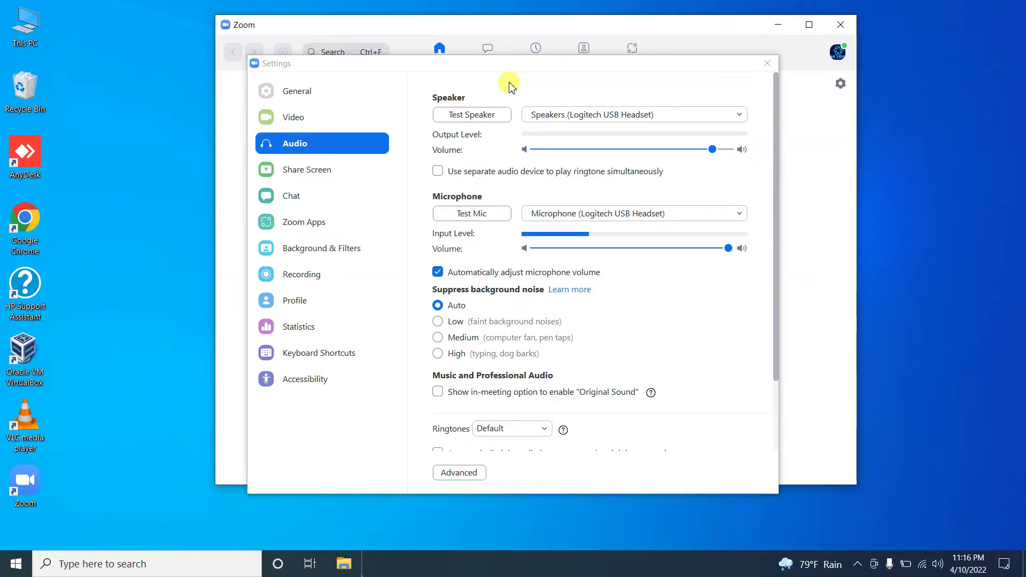
{"action": "left_click", "coordinate": [713, 150]}
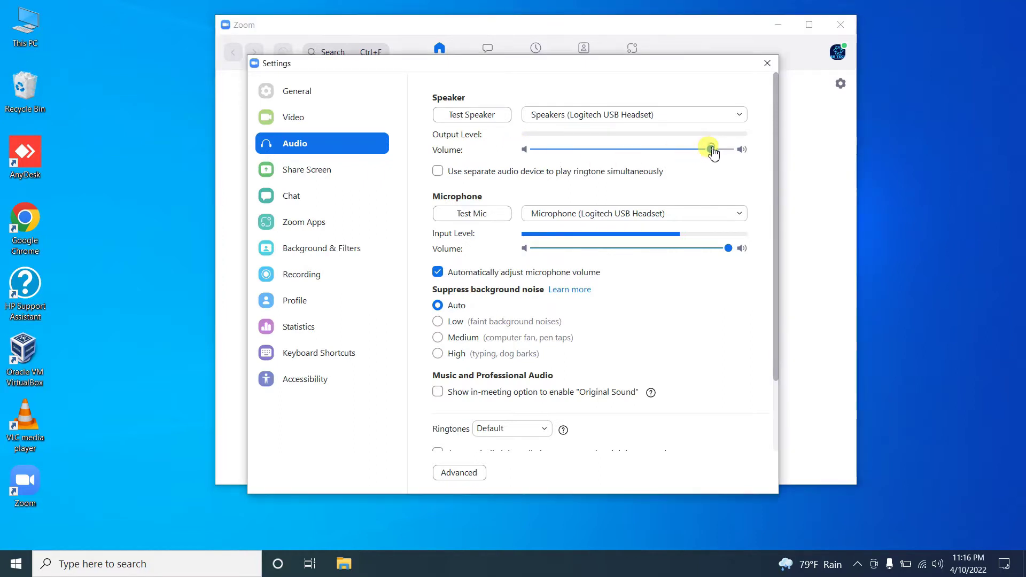
Step: Keep Speakers (Logitech USB Headset) selected as Zoom's speaker
{"action": "left_click", "coordinate": [583, 116]}
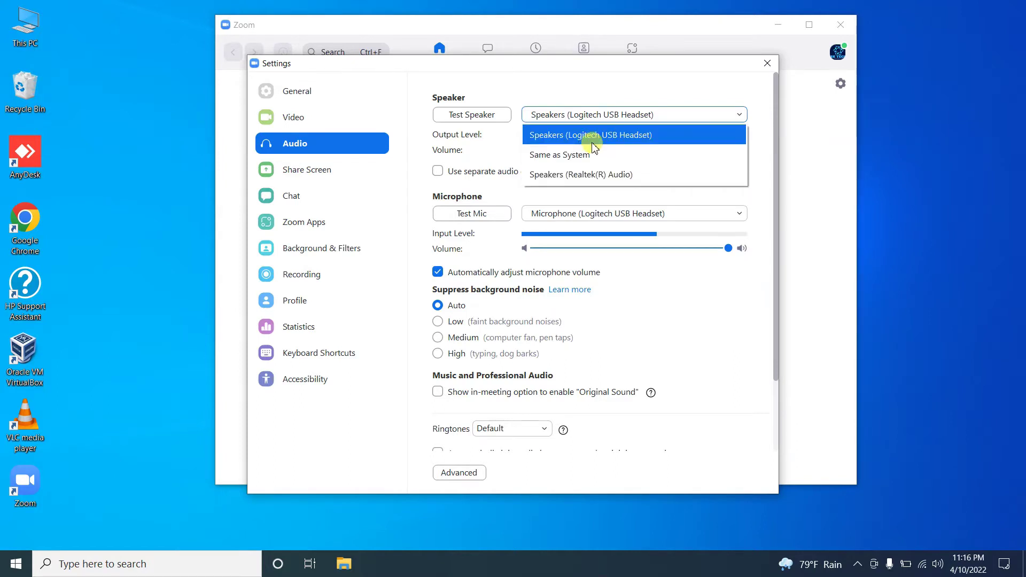
{"action": "left_click", "coordinate": [628, 136]}
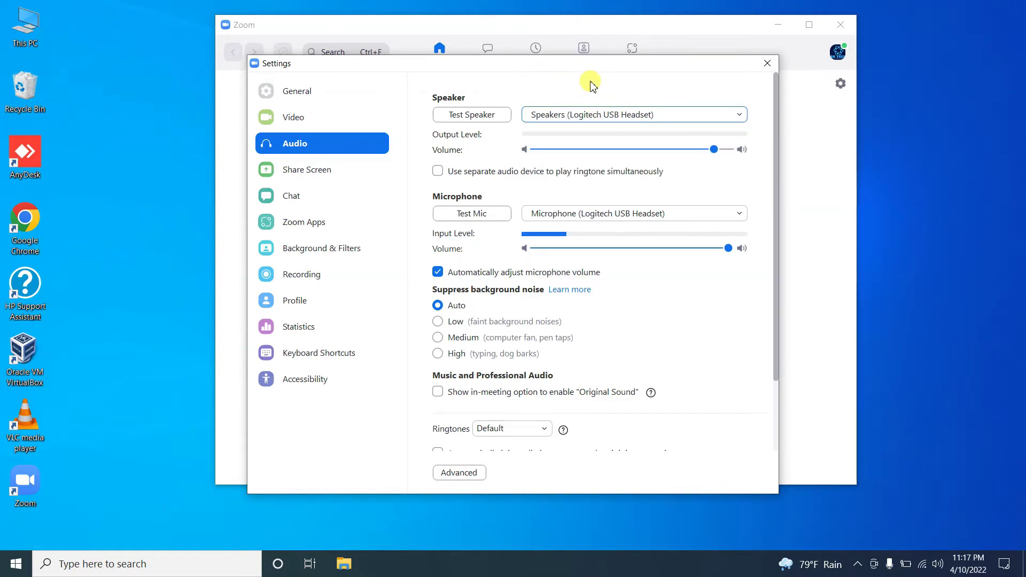
{"action": "left_click", "coordinate": [587, 116]}
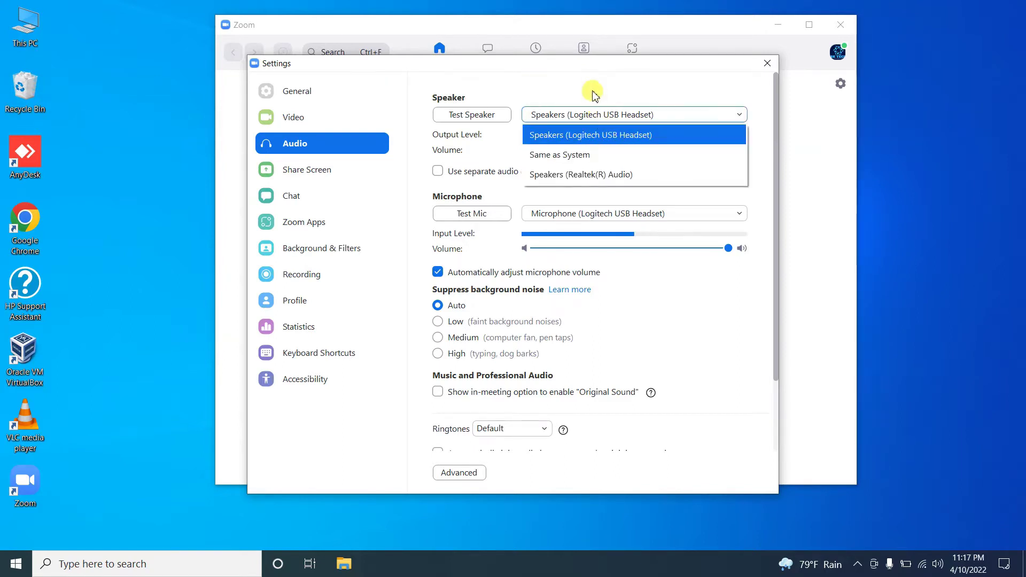
{"action": "left_click", "coordinate": [593, 92]}
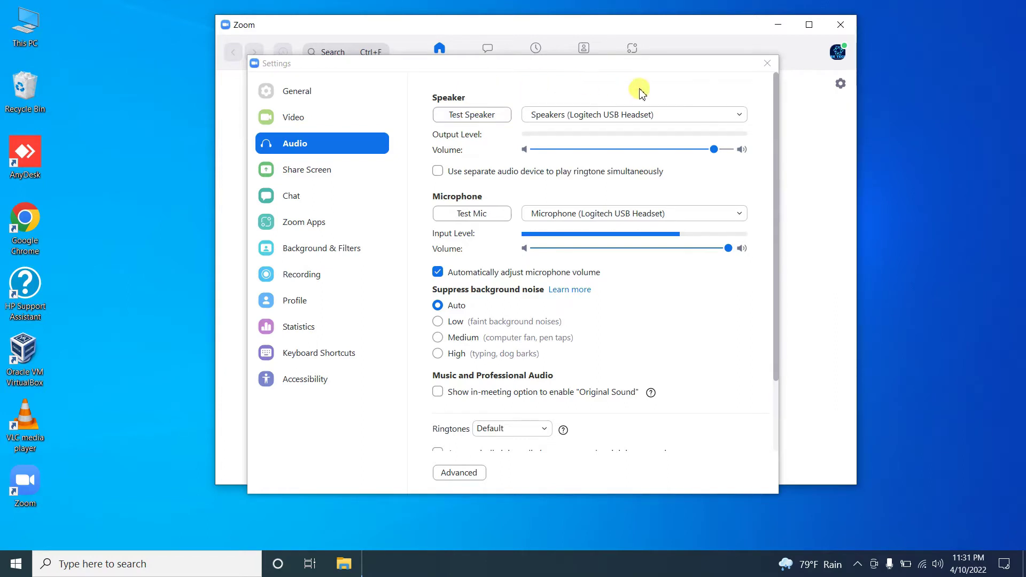
Step: Close Zoom Settings, open Control Panel by searching 'cont', and open Sound
{"action": "left_click", "coordinate": [767, 64]}
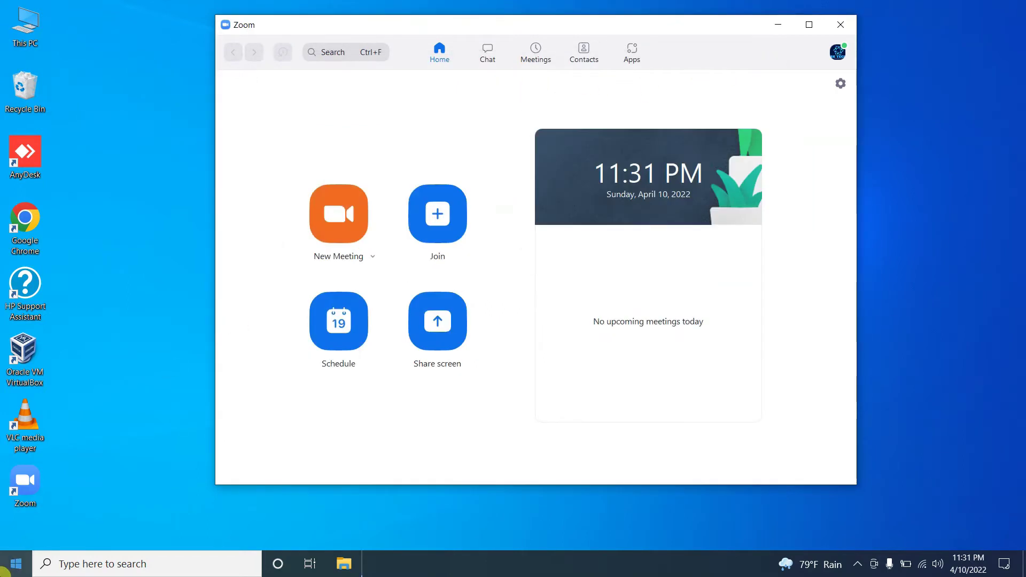
{"action": "left_click", "coordinate": [2, 572]}
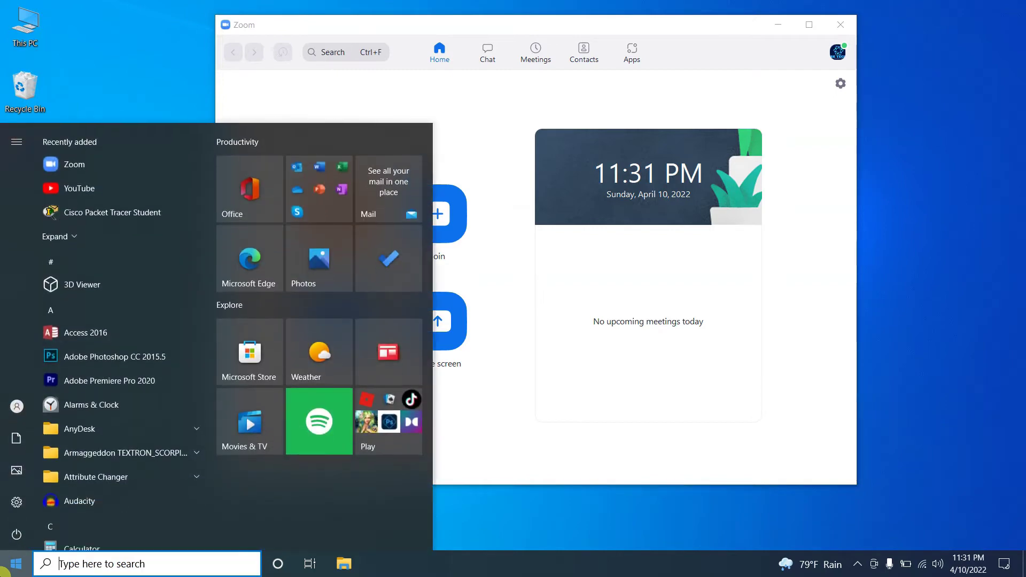
{"action": "type", "text": "cont"}
{"action": "key", "text": "Return"}
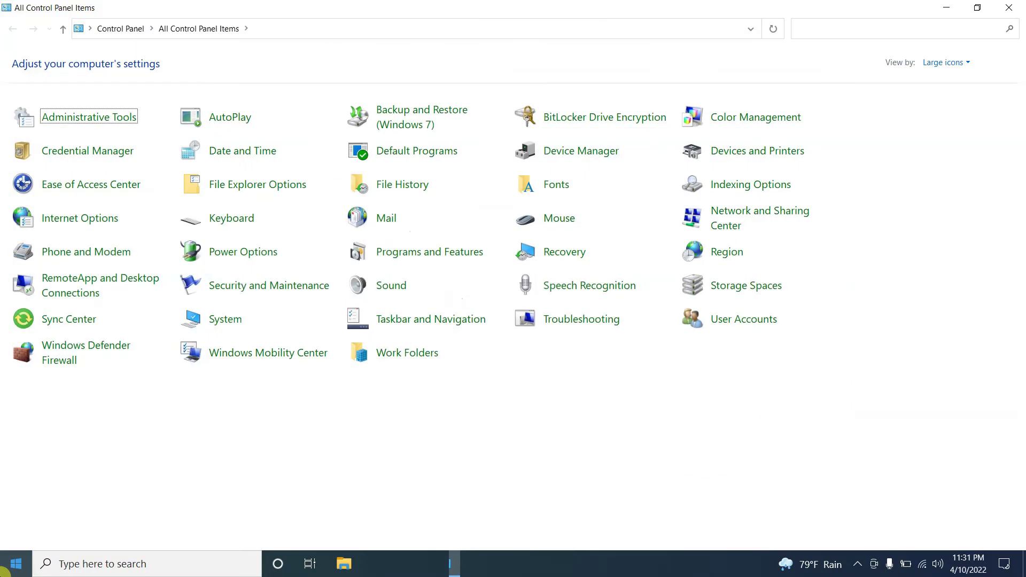
{"action": "left_click", "coordinate": [393, 293]}
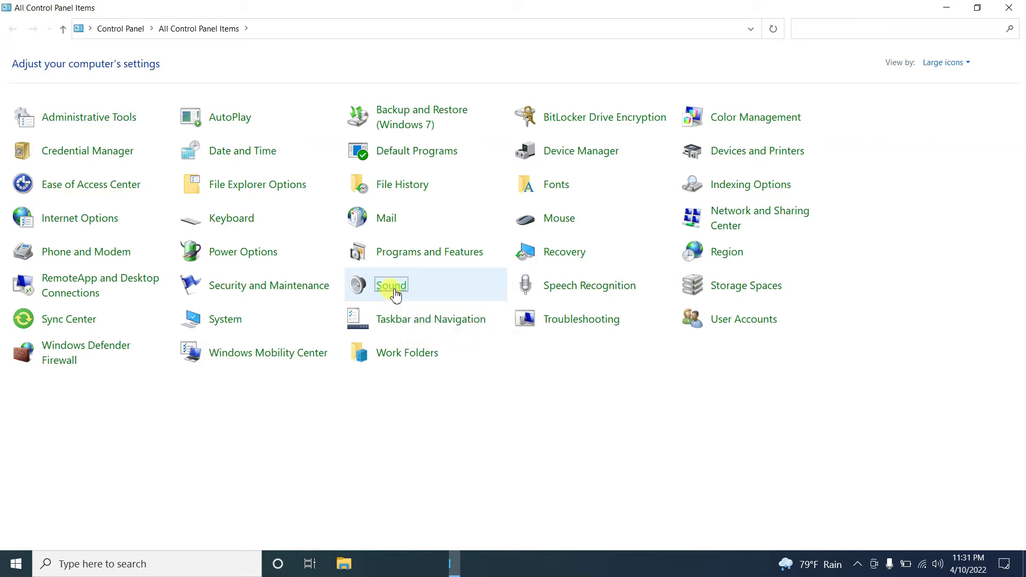
Step: Close Control Panel, centre the Sound dialog, and review the Logitech and Realtek playback devices
{"action": "left_click", "coordinate": [1008, 8]}
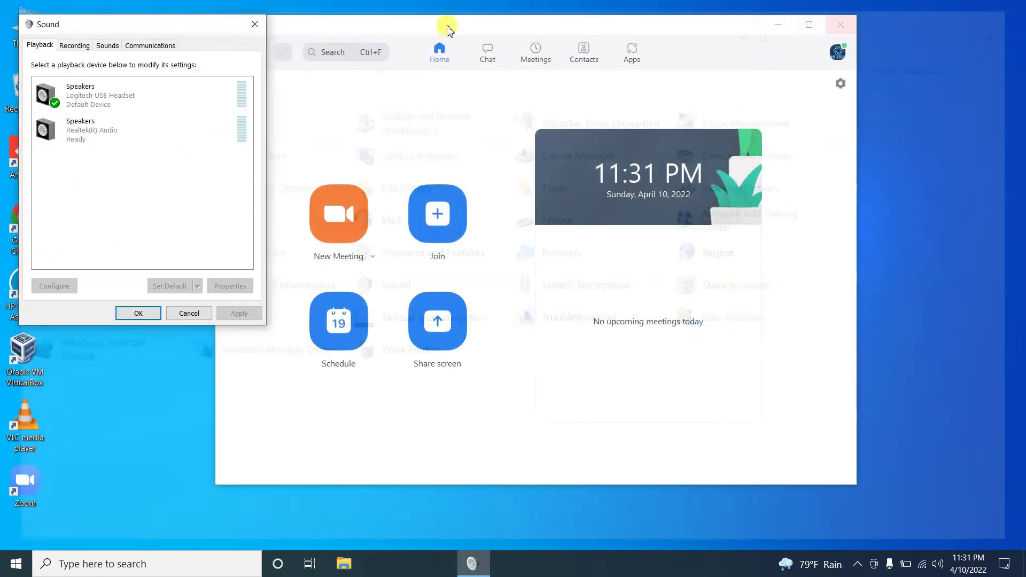
{"action": "left_click_drag", "start_coordinate": [156, 25], "coordinate": [468, 72]}
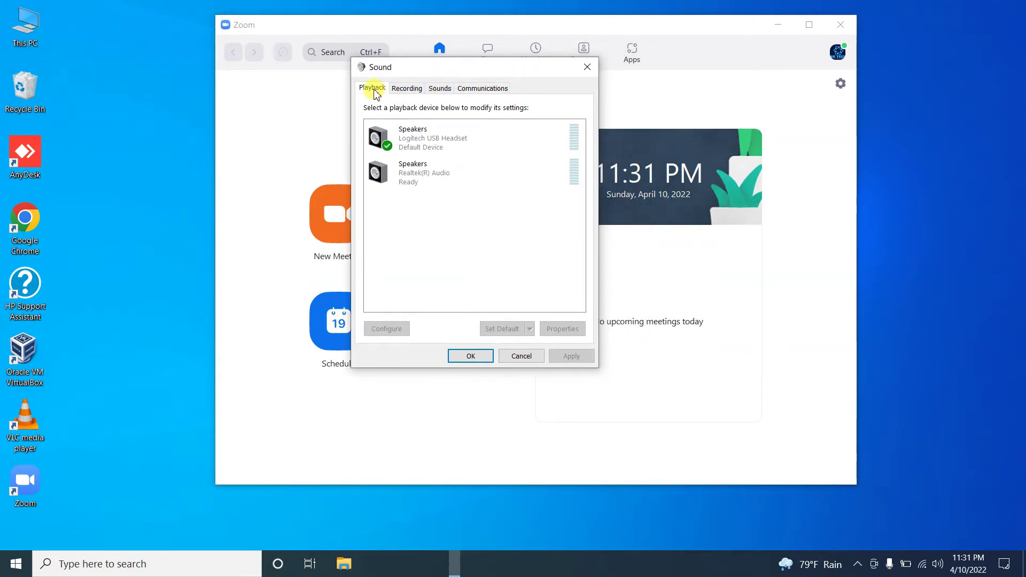
{"action": "left_click", "coordinate": [429, 142]}
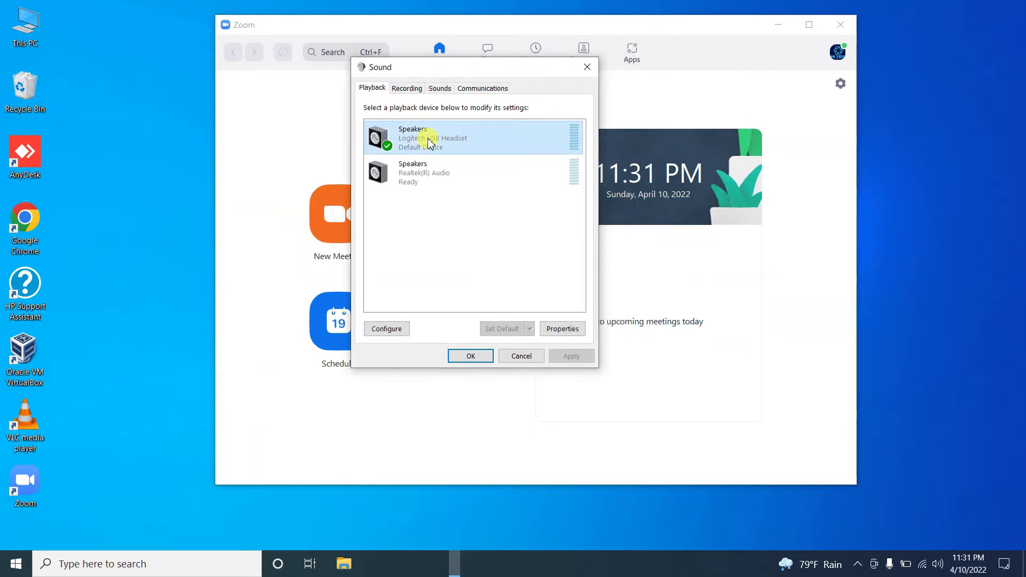
{"action": "left_click", "coordinate": [435, 175]}
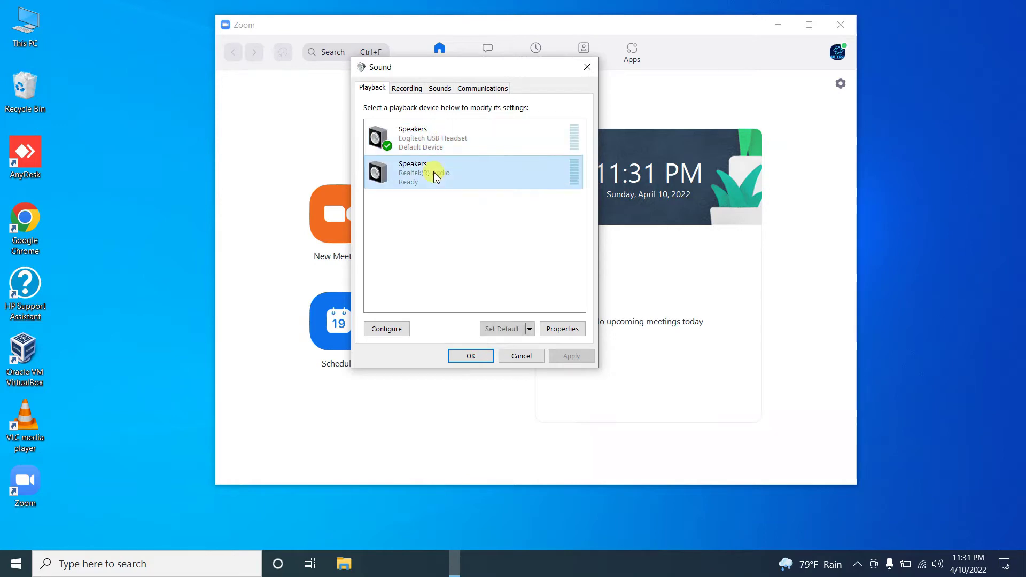
{"action": "left_click", "coordinate": [427, 138]}
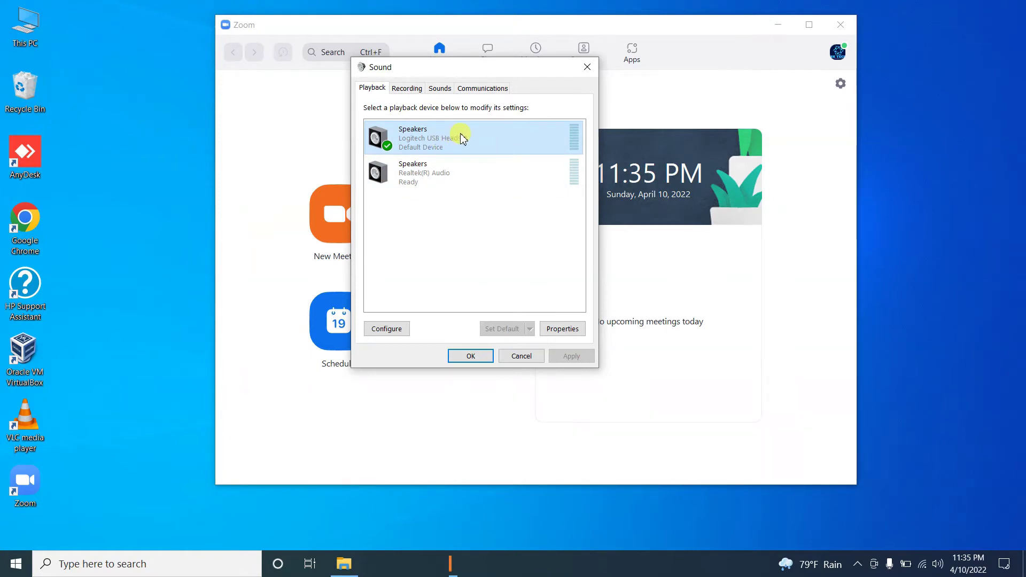
Step: Disable the Logitech USB Headset speakers, then re-enable them as the default playback device
{"action": "right_click", "coordinate": [422, 138]}
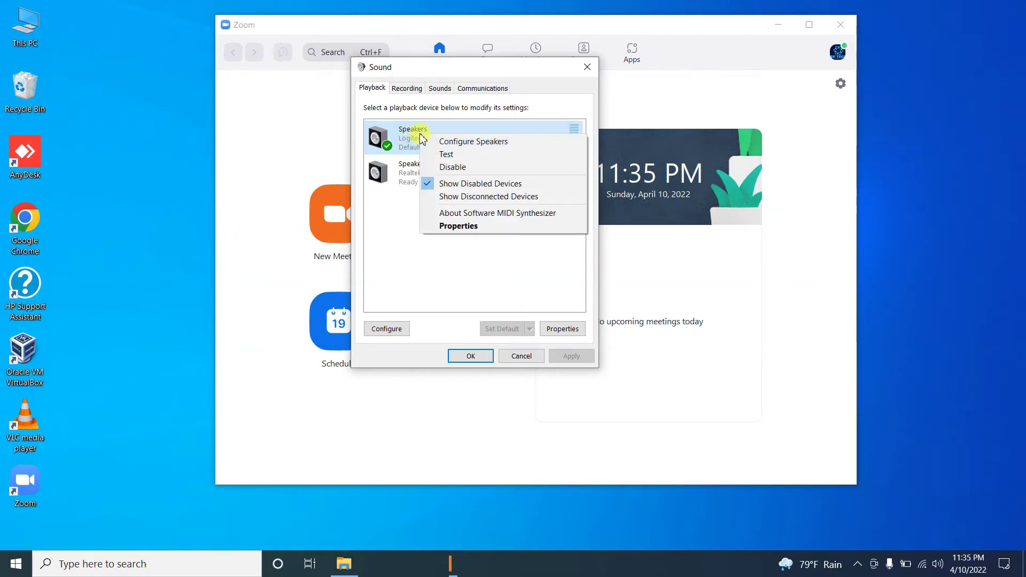
{"action": "left_click", "coordinate": [451, 166]}
{"action": "left_click", "coordinate": [457, 140]}
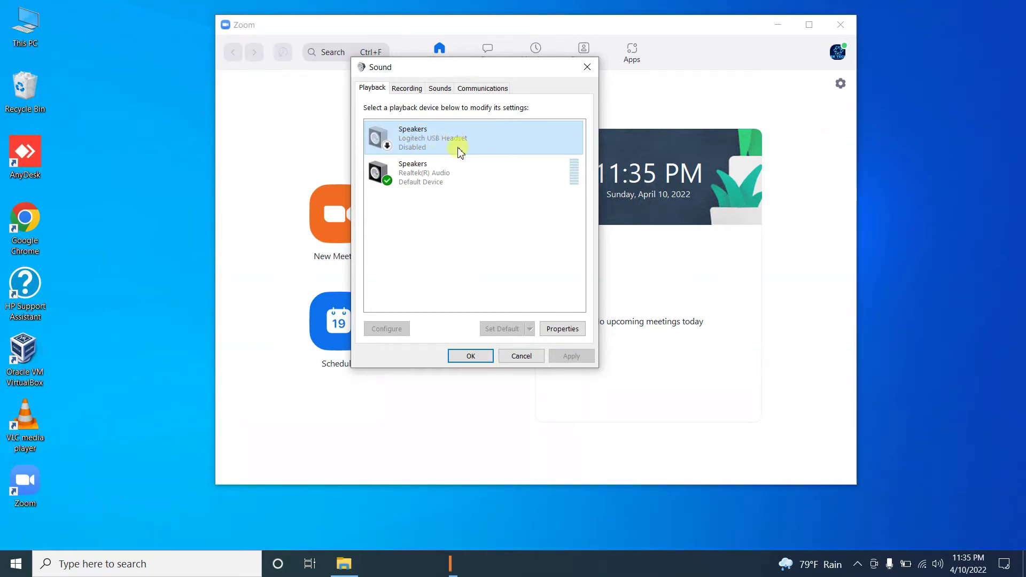
{"action": "right_click", "coordinate": [412, 132]}
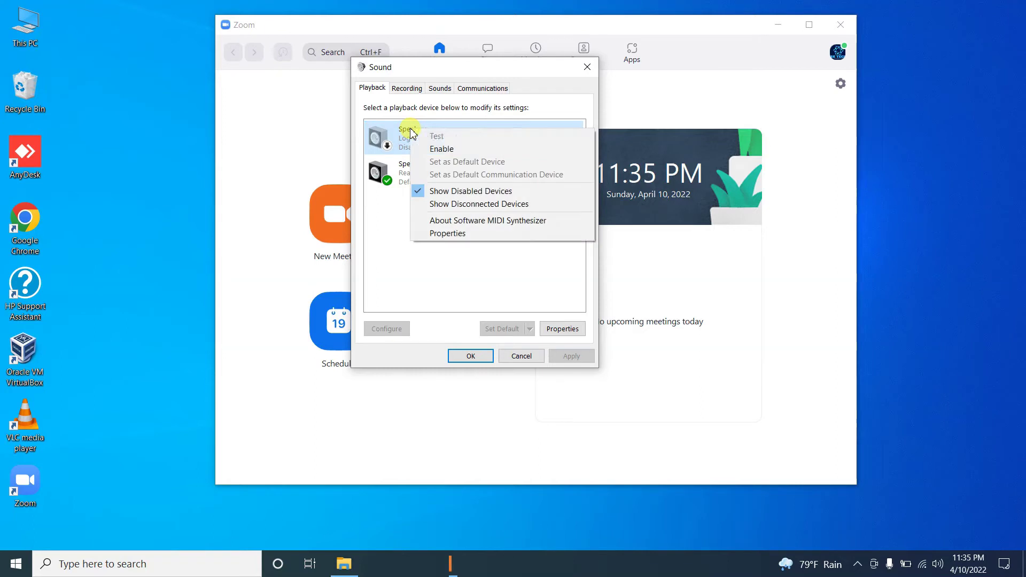
{"action": "left_click", "coordinate": [462, 149]}
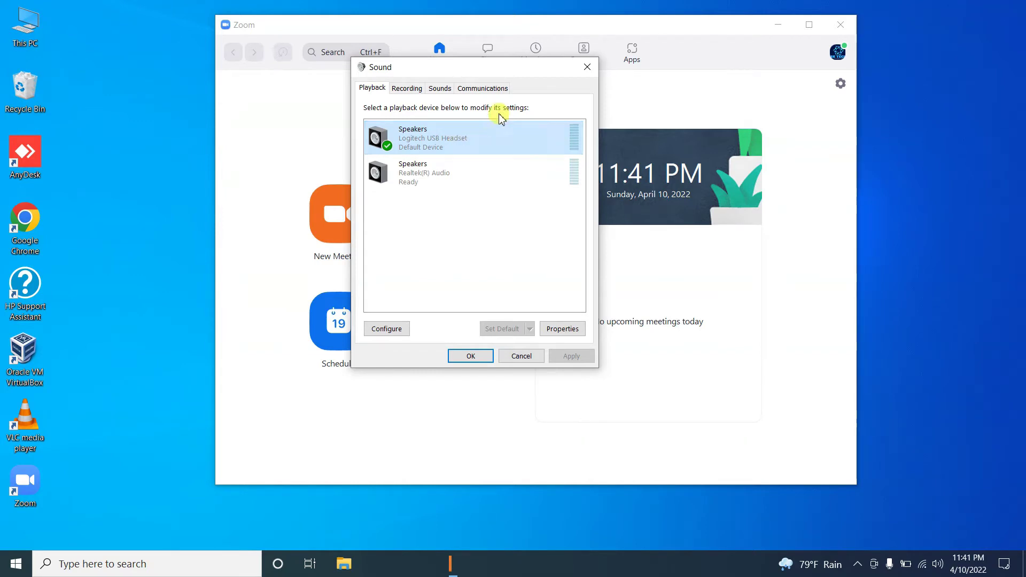
Step: Close the Sound dialog, relaunch Zoom from the desktop, and open its Audio settings
{"action": "left_click", "coordinate": [588, 66]}
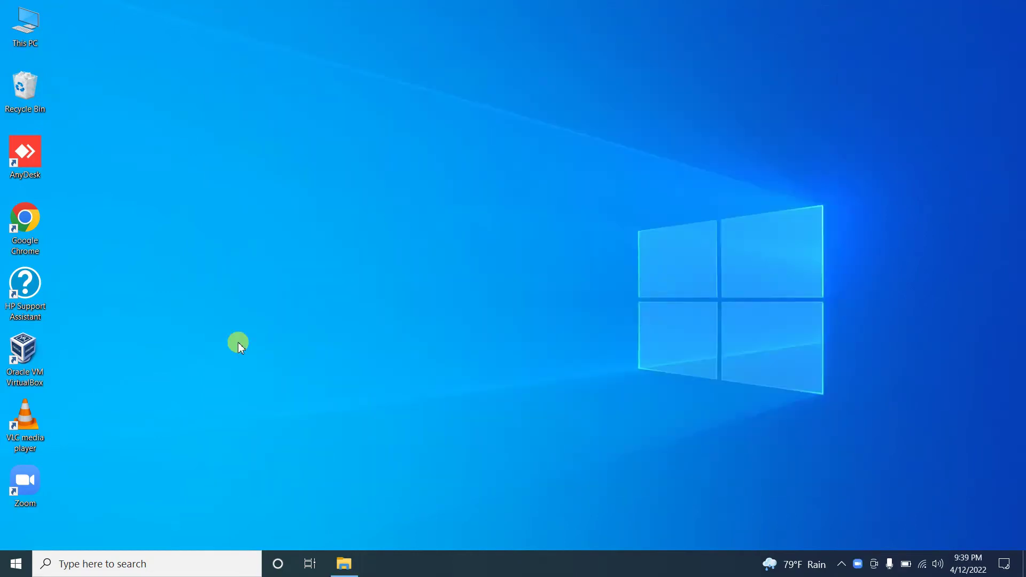
{"action": "double_click", "coordinate": [27, 492]}
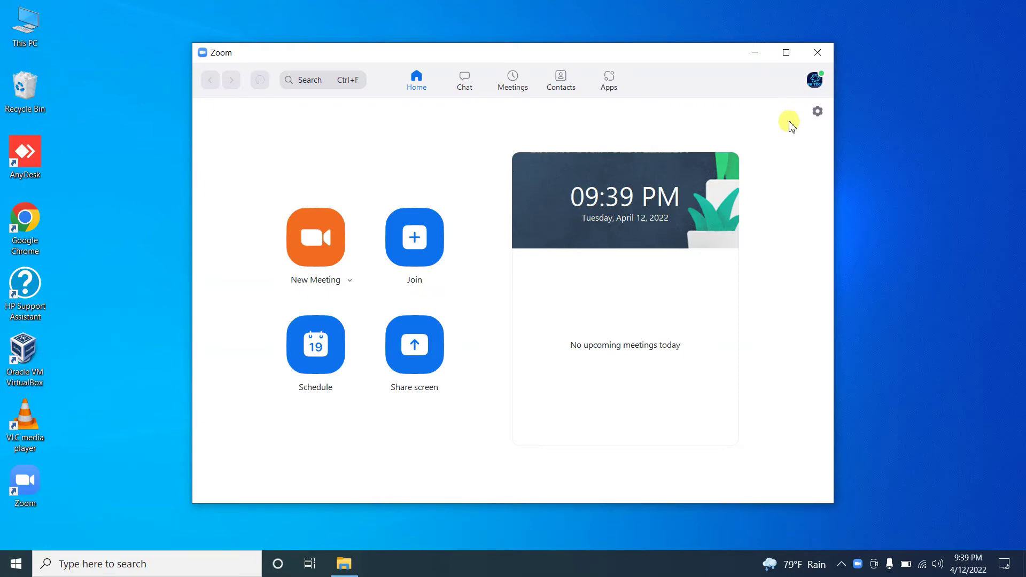
{"action": "left_click", "coordinate": [818, 112]}
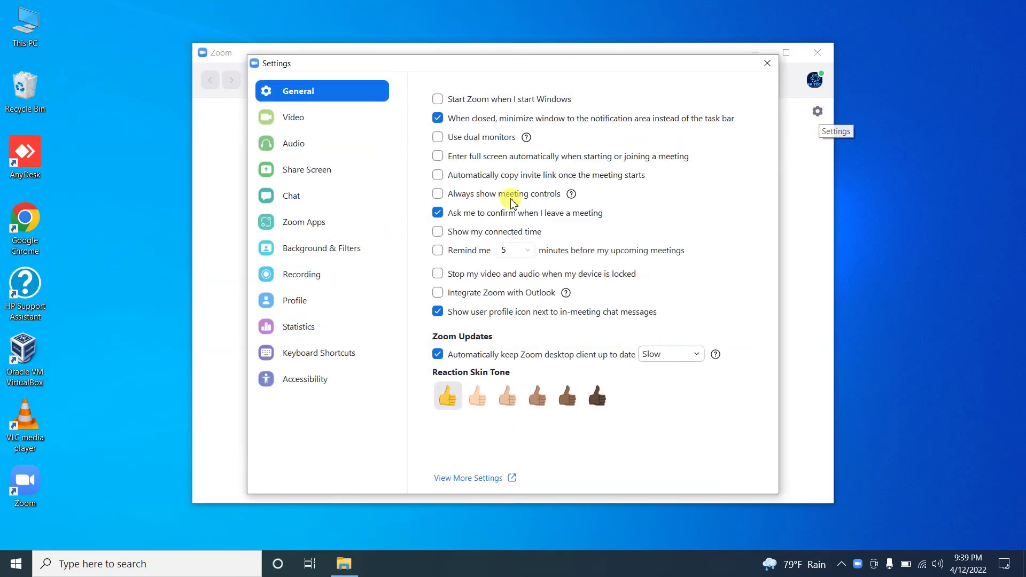
{"action": "left_click", "coordinate": [313, 142]}
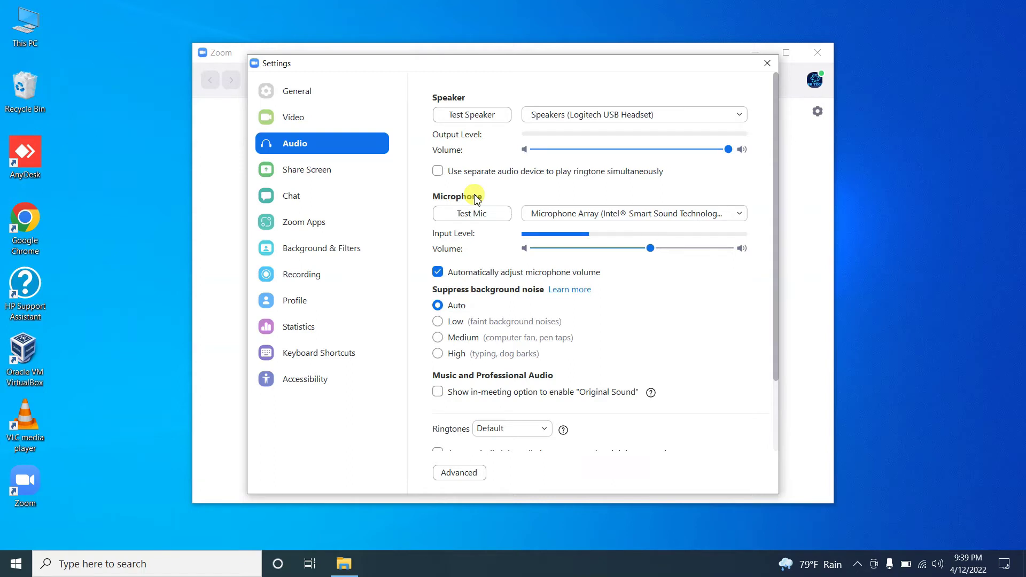
Step: Set Zoom's microphone to Microphone (Logitech USB Headset), check the input level, and close Settings
{"action": "left_click", "coordinate": [606, 215]}
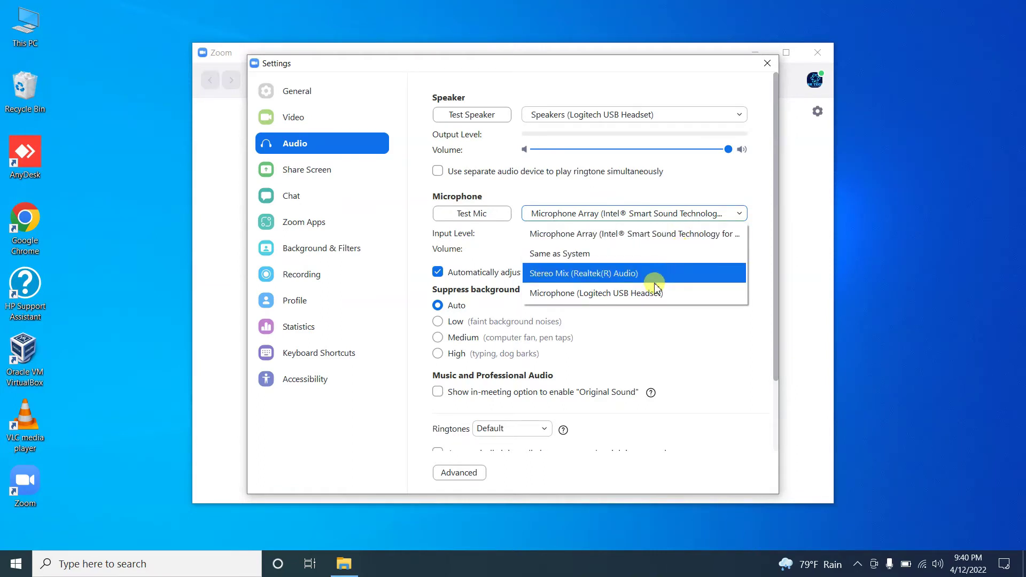
{"action": "left_click", "coordinate": [616, 295]}
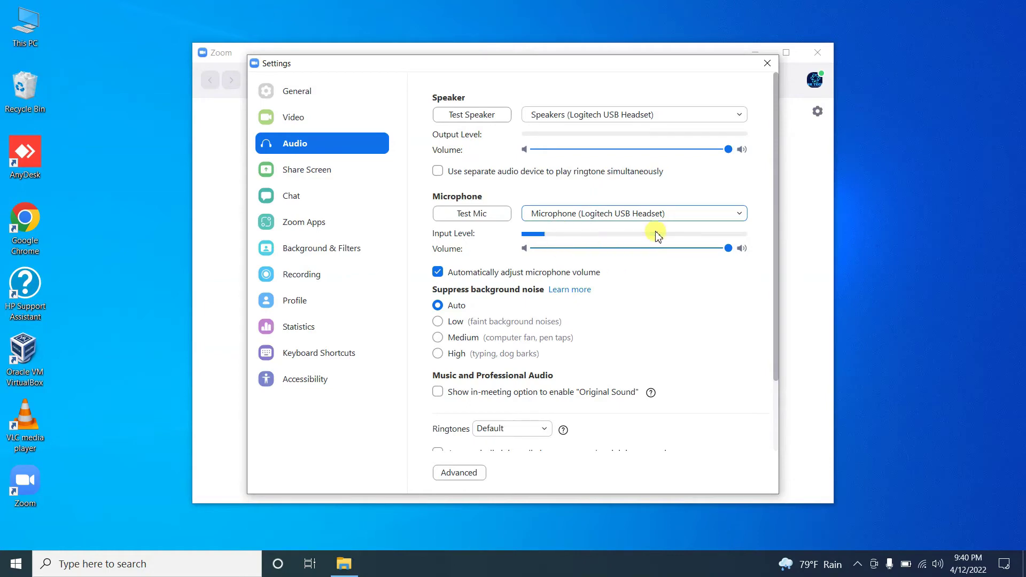
{"action": "left_click", "coordinate": [728, 249]}
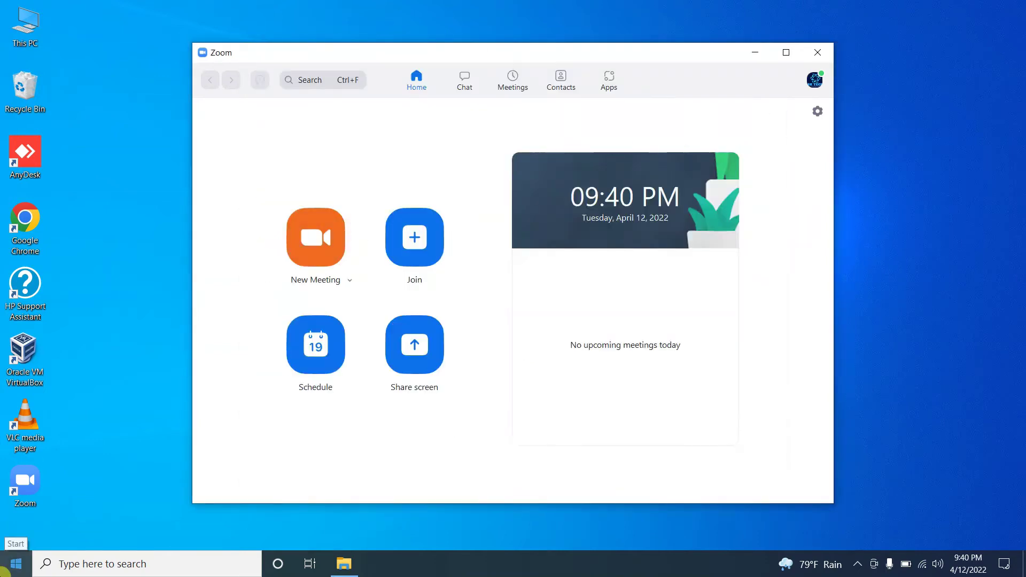
{"action": "left_click", "coordinate": [5, 571]}
Step: Reopen the Windows Sound dialog from Control Panel and move it over Zoom
{"action": "type", "text": "cont"}
{"action": "key", "text": "Return"}
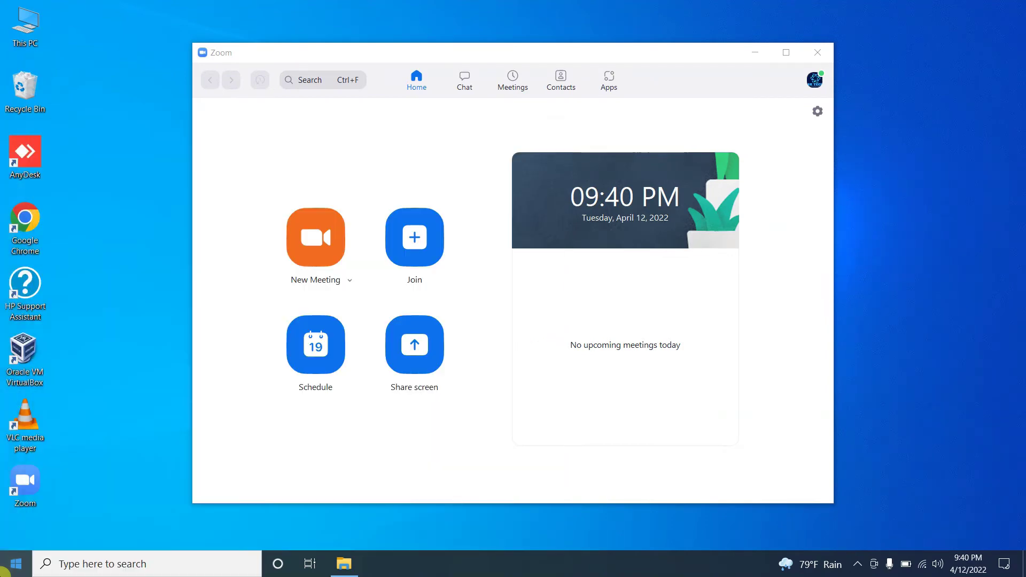
{"action": "left_click", "coordinate": [398, 291]}
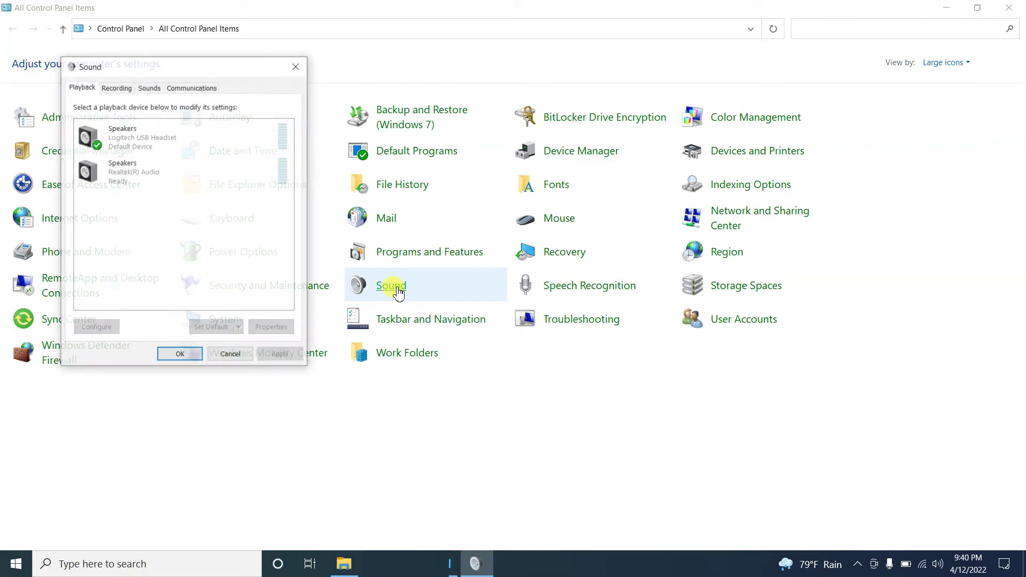
{"action": "left_click", "coordinate": [991, 10]}
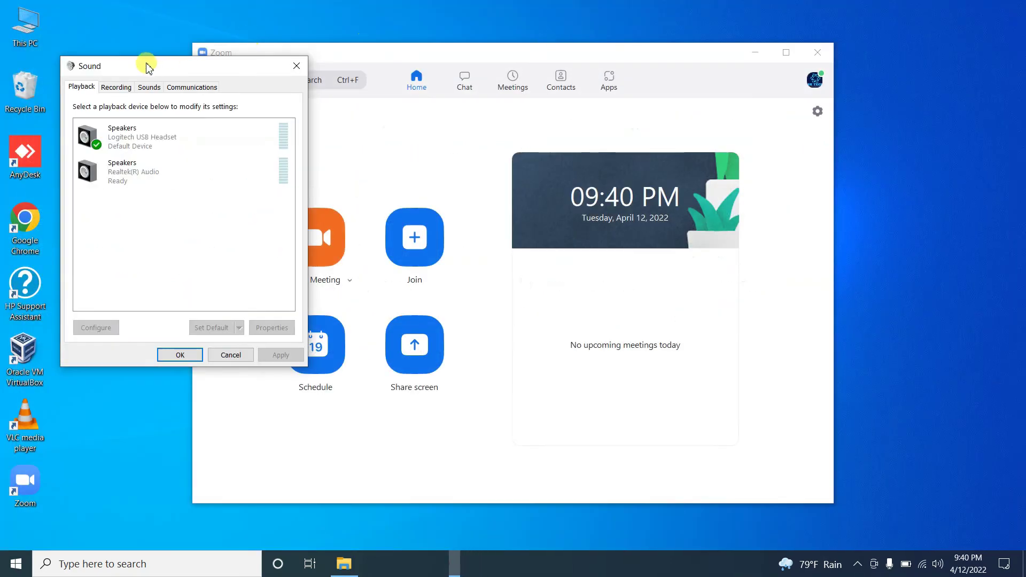
{"action": "left_click_drag", "start_coordinate": [178, 66], "coordinate": [509, 88]}
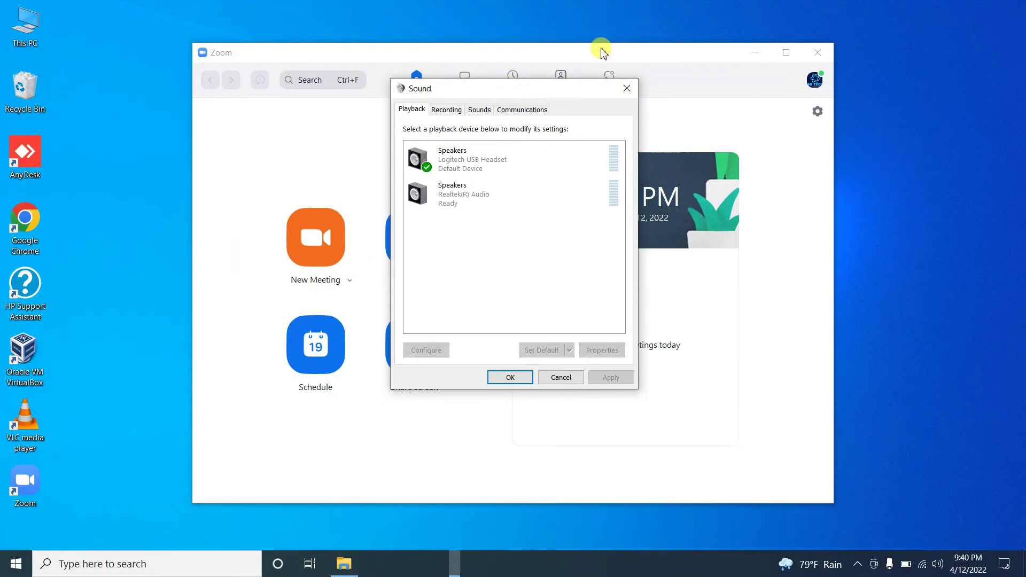
Step: Minimize Zoom and select the Logitech USB Headset microphone on the Recording tab
{"action": "left_click", "coordinate": [758, 53]}
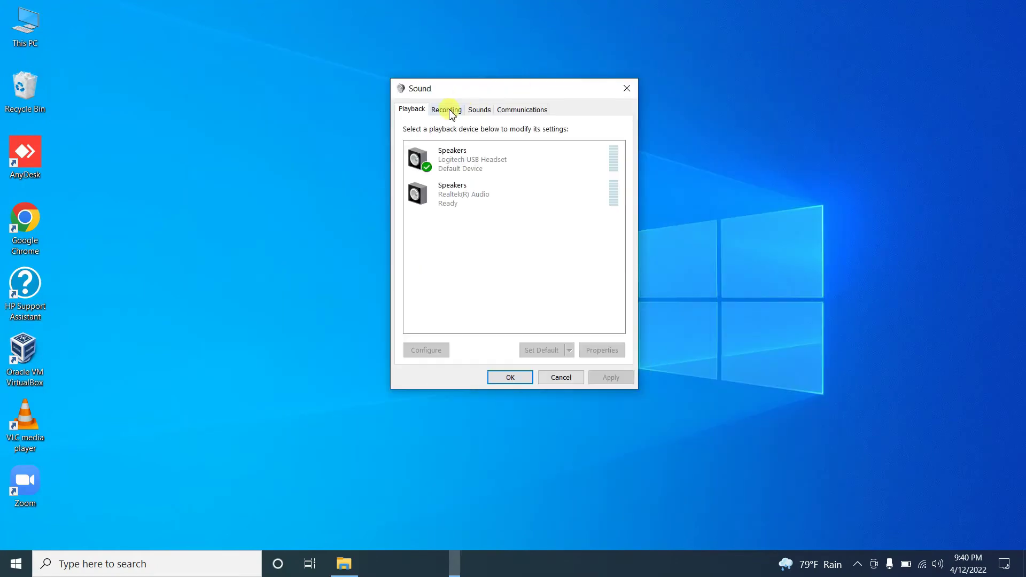
{"action": "left_click", "coordinate": [448, 109]}
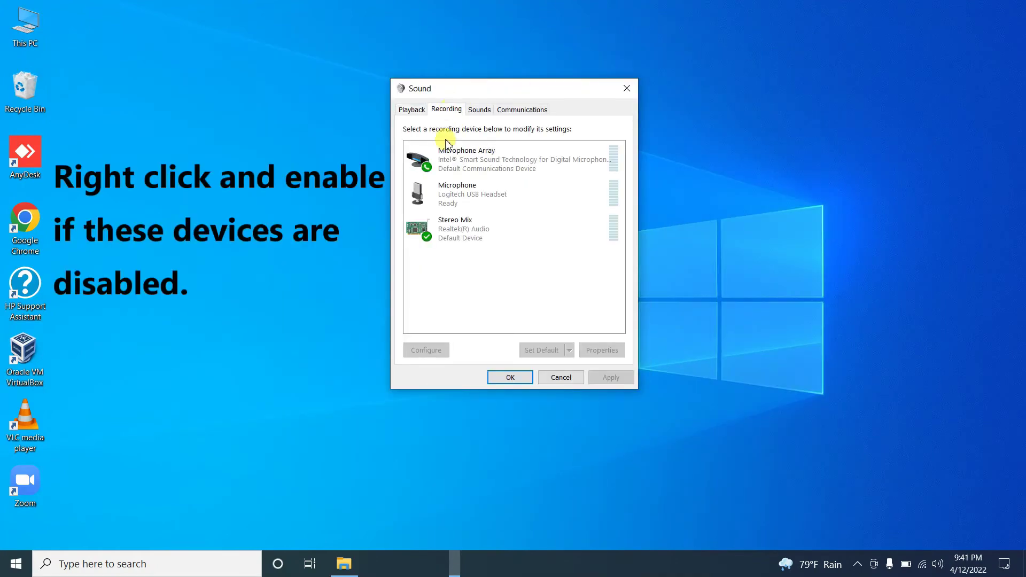
{"action": "left_click", "coordinate": [480, 167]}
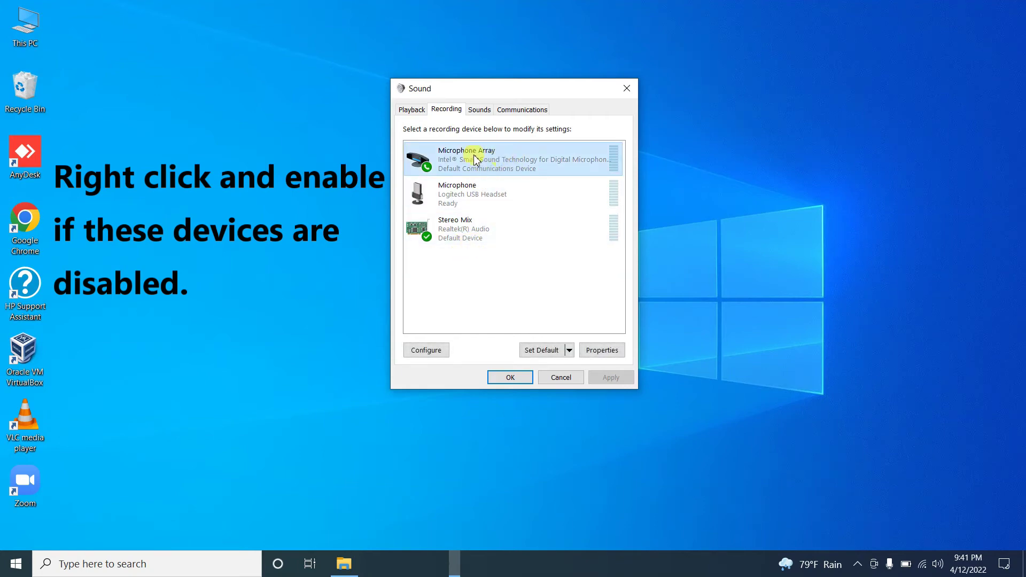
{"action": "left_click", "coordinate": [475, 193]}
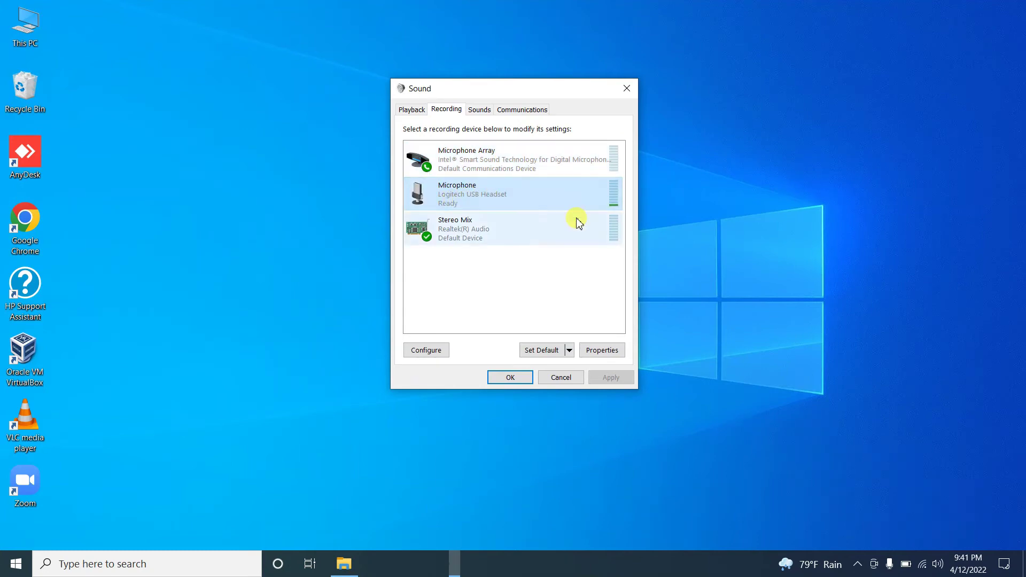
Step: Open the Logitech headset microphone's properties and review its Listen and Levels tabs
{"action": "double_click", "coordinate": [491, 198]}
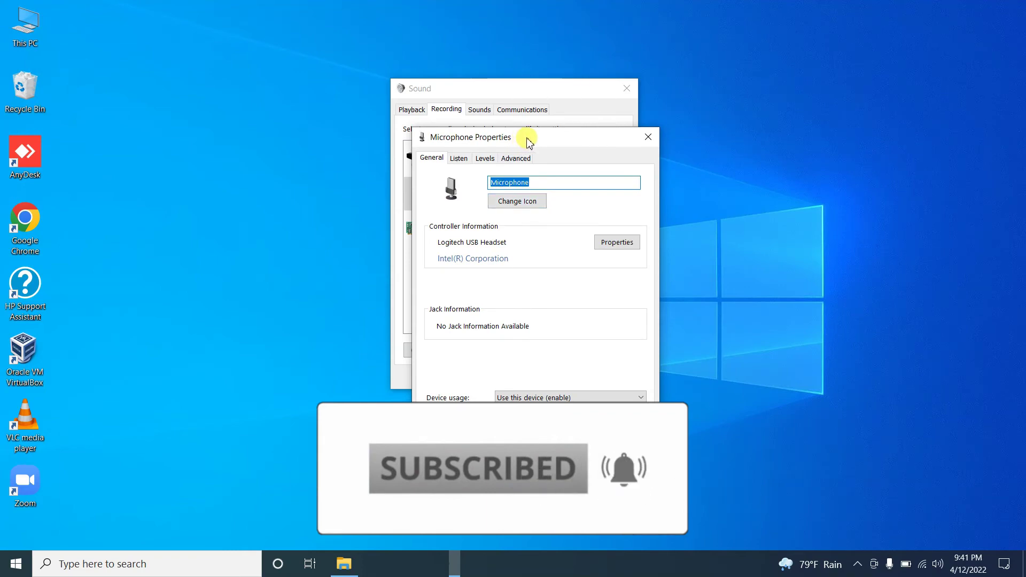
{"action": "left_click_drag", "start_coordinate": [527, 140], "coordinate": [474, 106]}
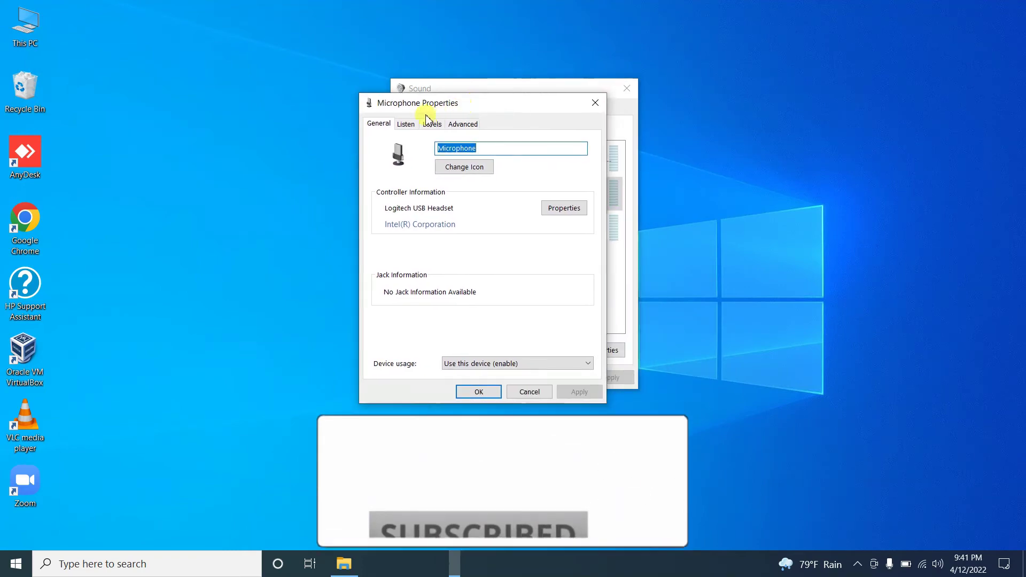
{"action": "left_click", "coordinate": [407, 126]}
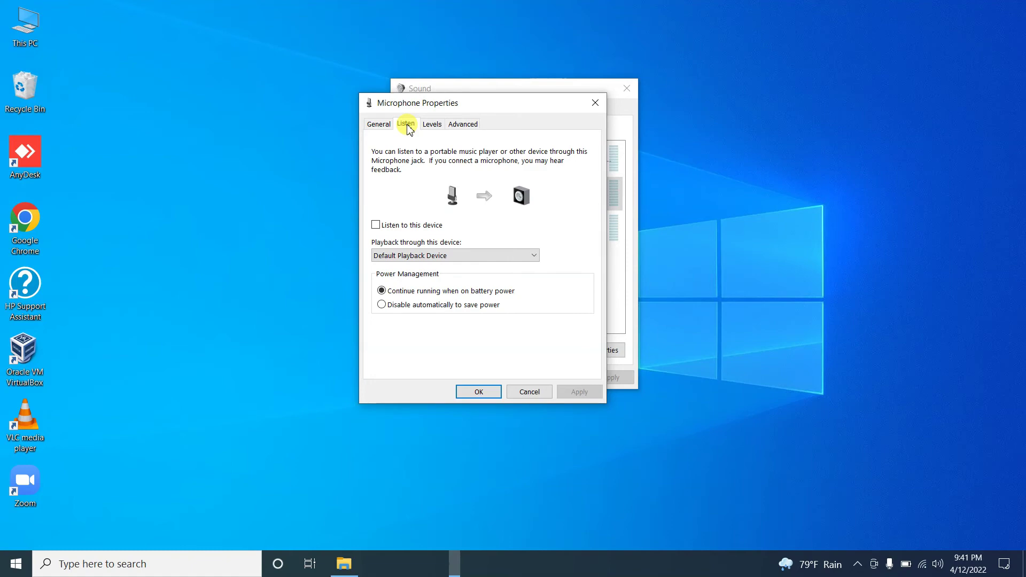
{"action": "left_click", "coordinate": [386, 126]}
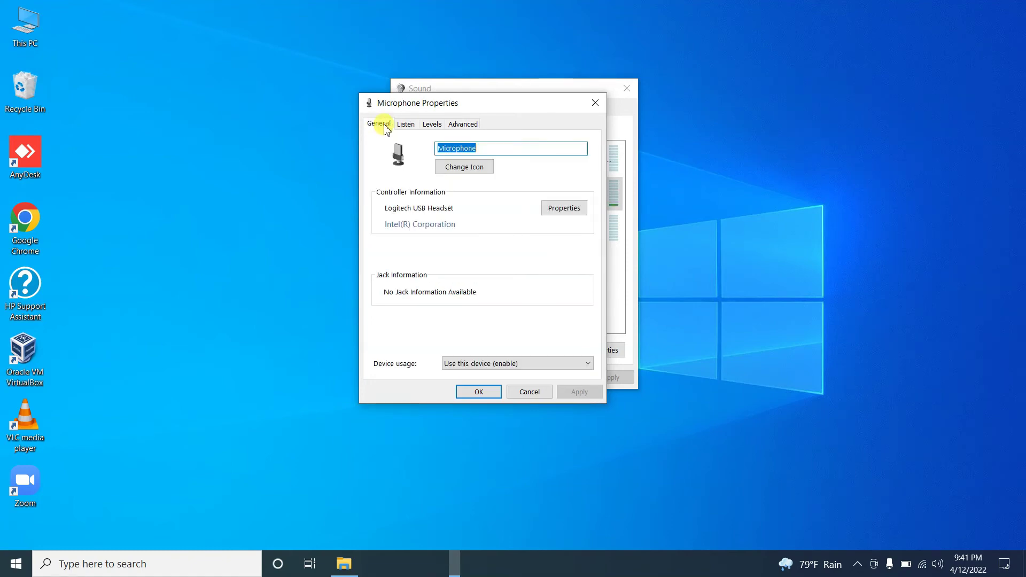
{"action": "left_click", "coordinate": [437, 125]}
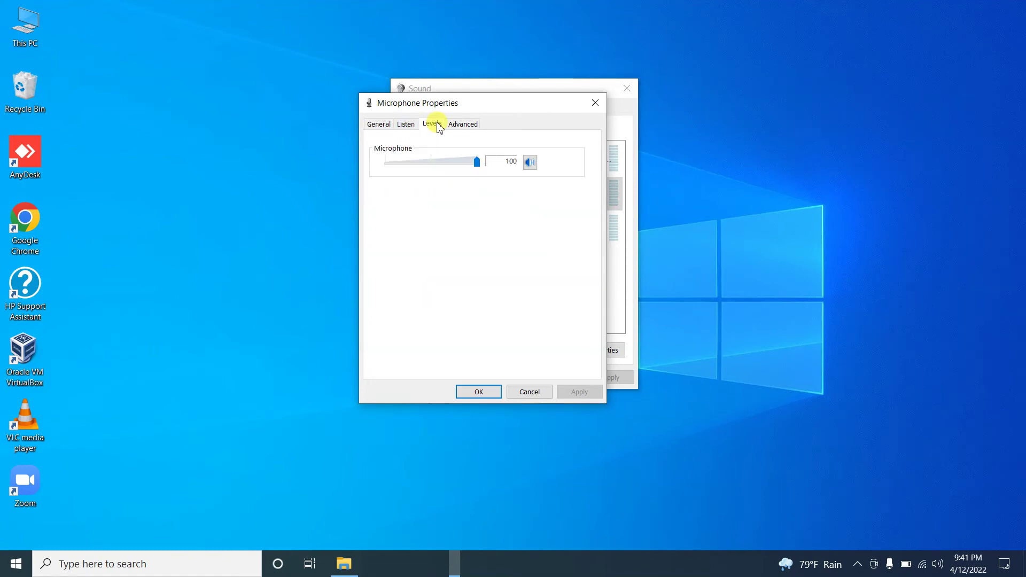
Step: Leave the microphone unmuted at level 100, check Advanced, and confirm with OK
{"action": "left_click", "coordinate": [531, 163]}
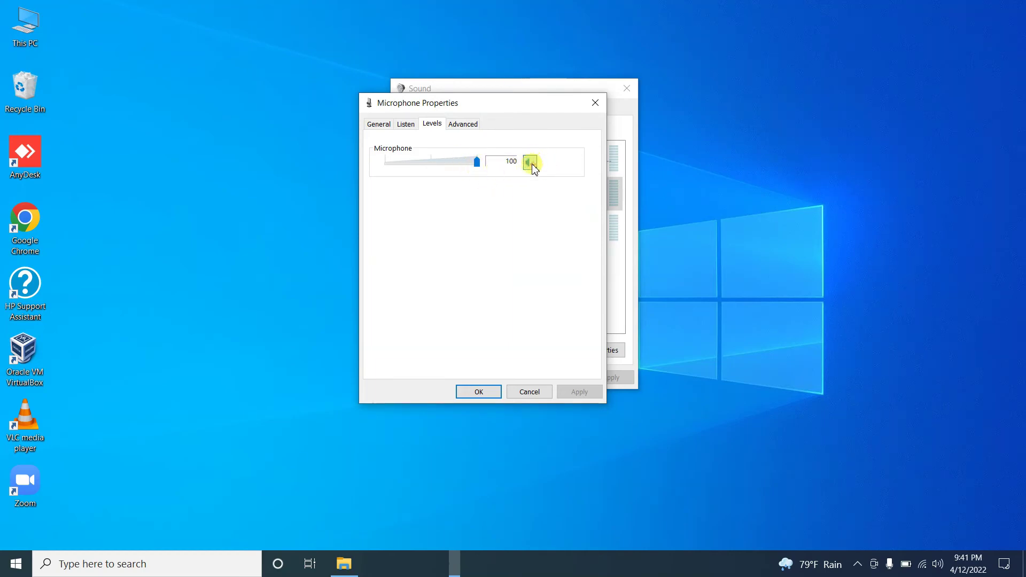
{"action": "left_click", "coordinate": [533, 166]}
{"action": "left_click", "coordinate": [463, 124]}
{"action": "left_click", "coordinate": [479, 392]}
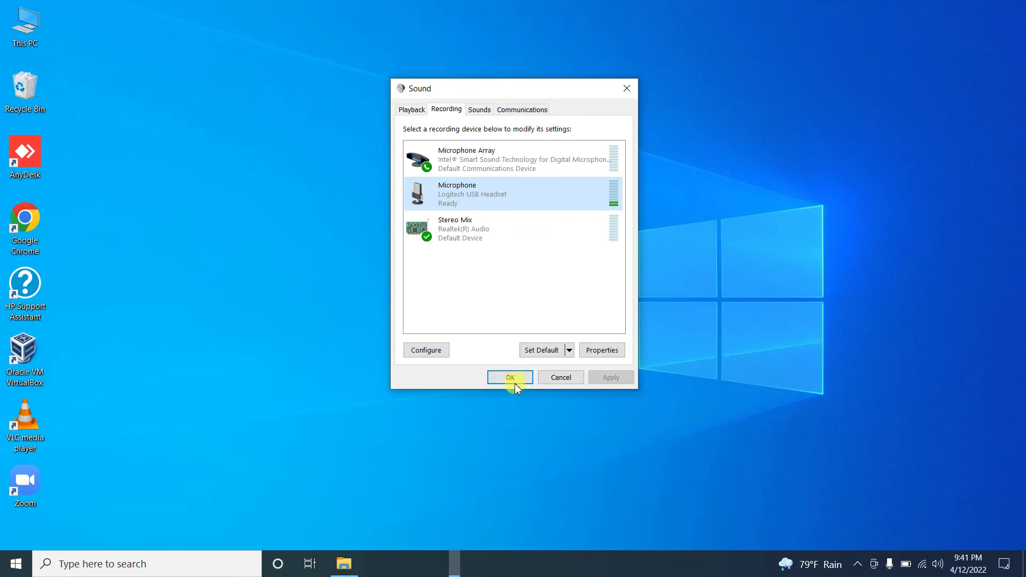
Step: Close the Sound dialog and check device microphone access under Settings > Privacy > Microphone
{"action": "left_click", "coordinate": [514, 381]}
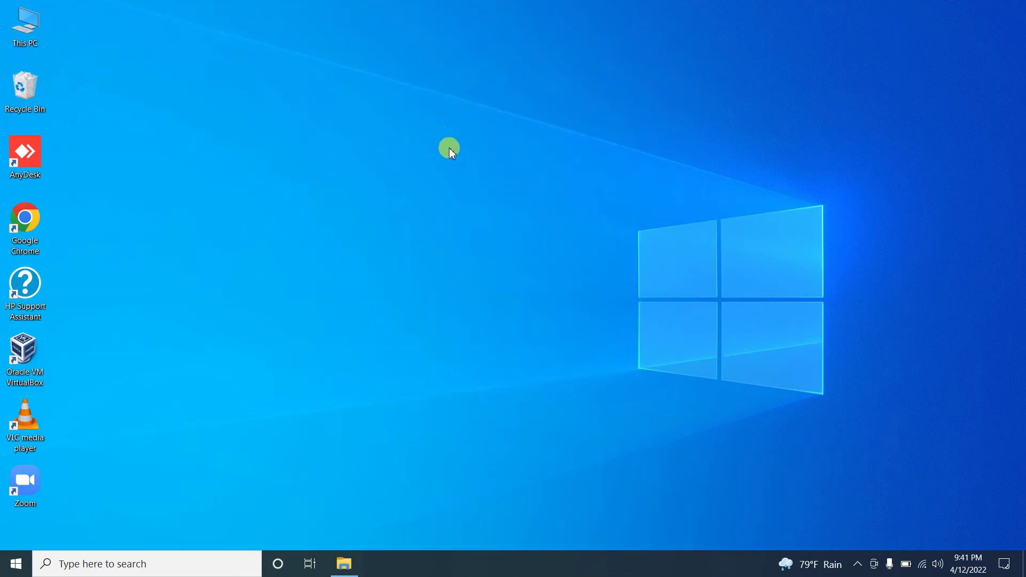
{"action": "key", "text": "super"}
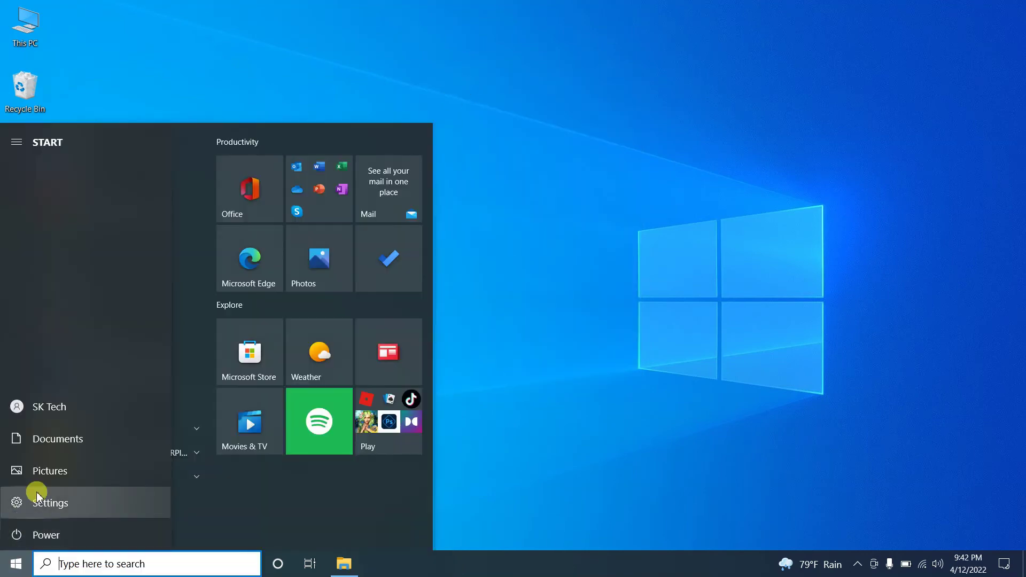
{"action": "left_click", "coordinate": [39, 503]}
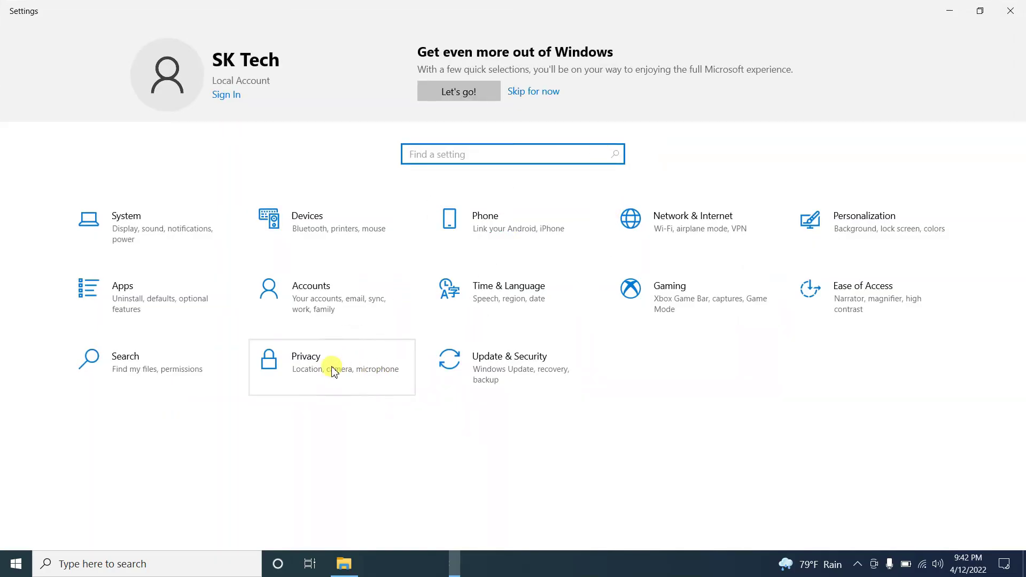
{"action": "left_click", "coordinate": [350, 370]}
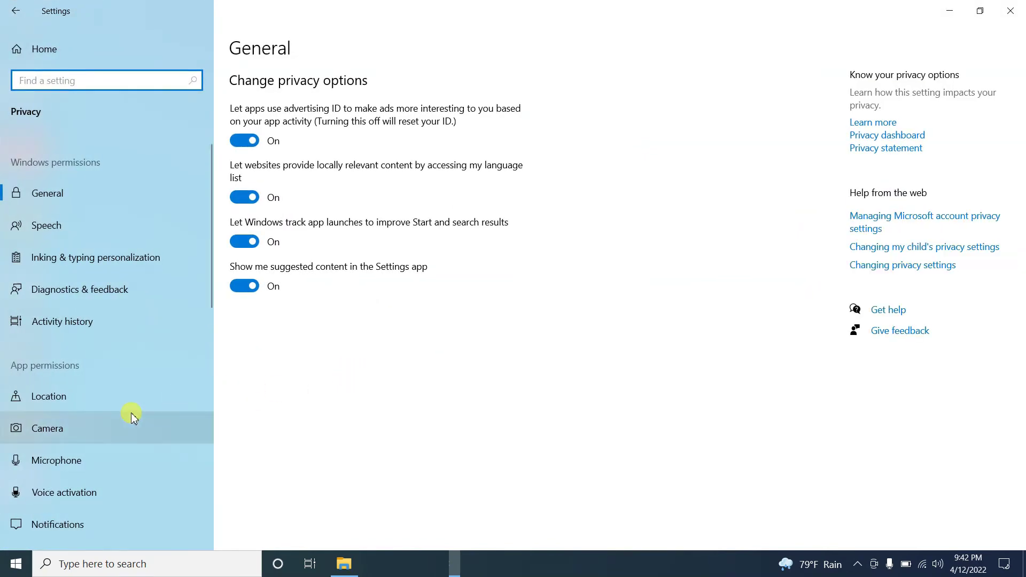
{"action": "left_click", "coordinate": [69, 468]}
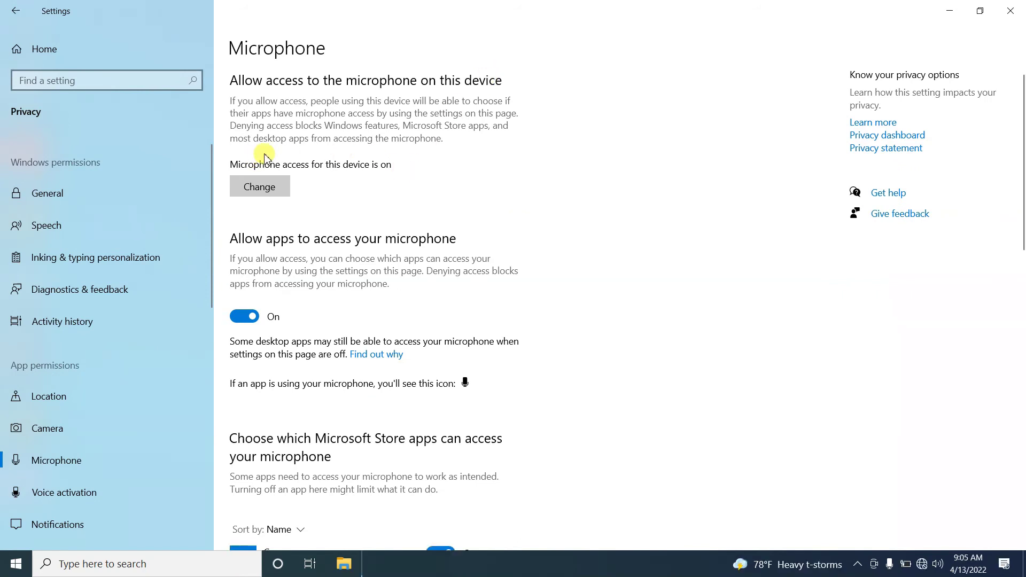
{"action": "left_click", "coordinate": [270, 197]}
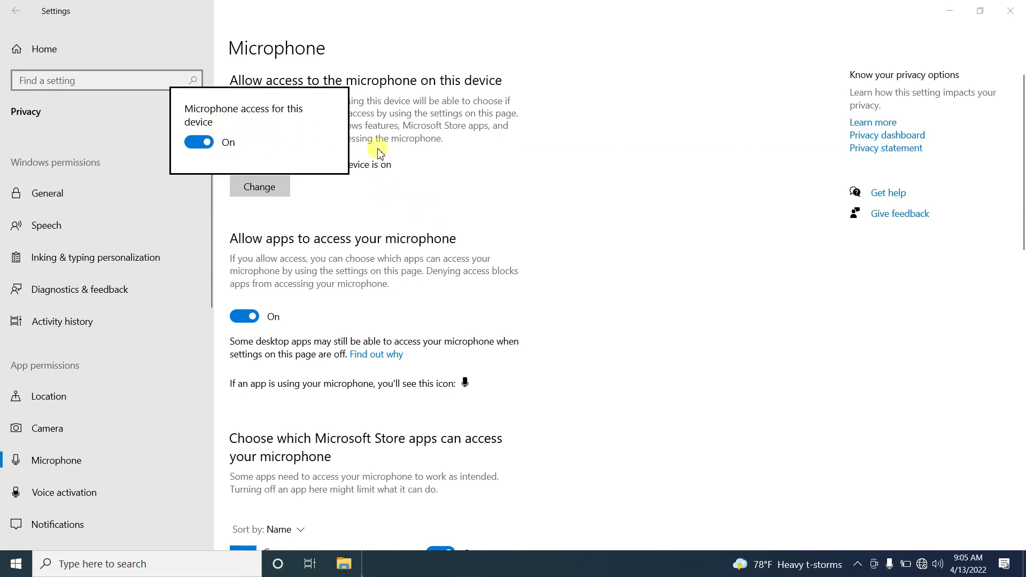
Step: Review the app and desktop app microphone toggles, confirming Zoom Meetings has access
{"action": "left_click", "coordinate": [550, 216]}
{"action": "scroll", "coordinate": [551, 216], "scroll_direction": "down", "scroll_amount": 1}
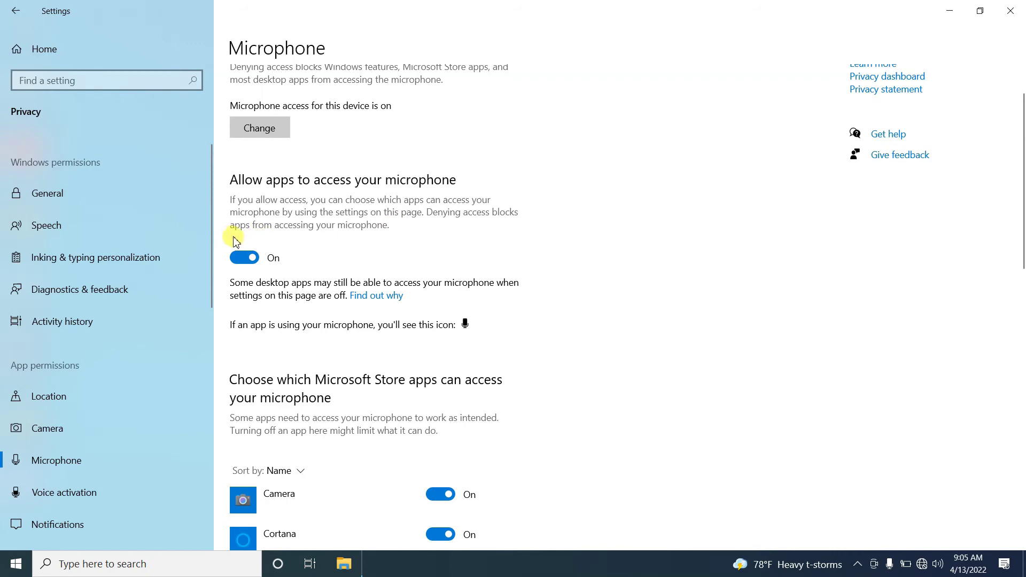
{"action": "scroll", "coordinate": [377, 271], "scroll_direction": "down", "scroll_amount": 3}
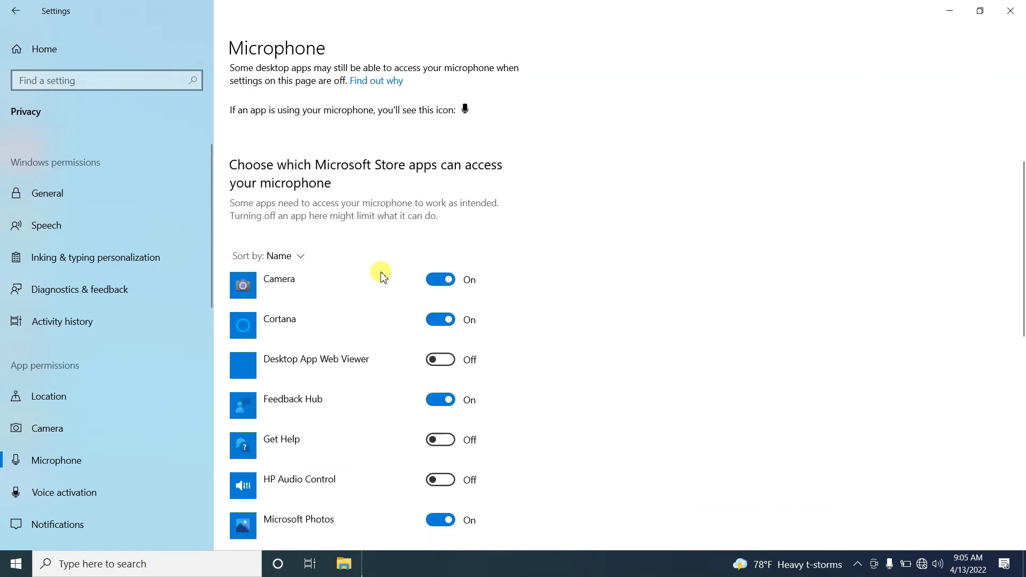
{"action": "scroll", "coordinate": [520, 448], "scroll_direction": "down", "scroll_amount": 2}
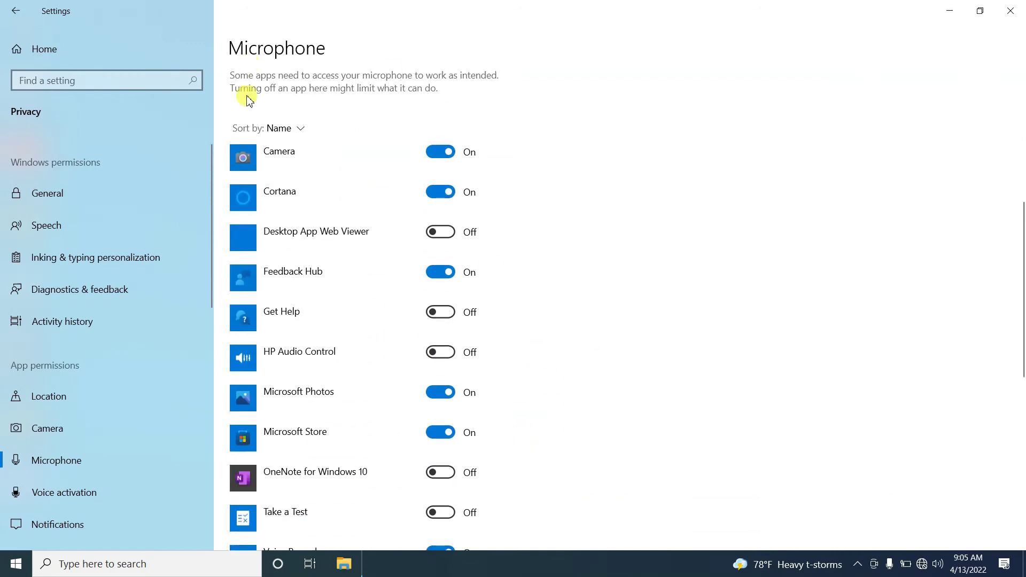
{"action": "scroll", "coordinate": [543, 416], "scroll_direction": "down", "scroll_amount": 3}
{"action": "scroll", "coordinate": [543, 417], "scroll_direction": "up", "scroll_amount": 5}
{"action": "scroll", "coordinate": [542, 416], "scroll_direction": "up", "scroll_amount": 3}
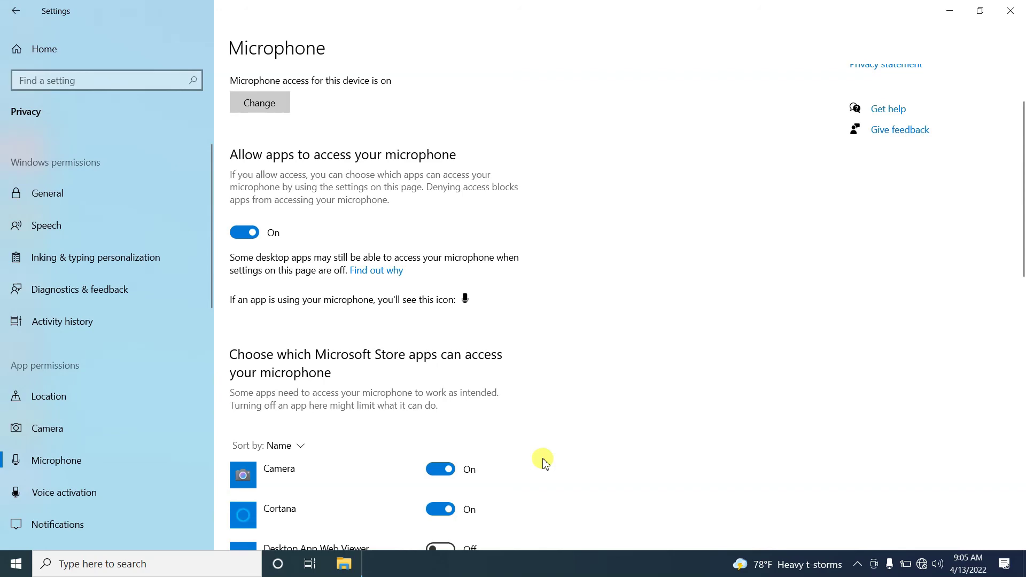
{"action": "scroll", "coordinate": [544, 460], "scroll_direction": "down", "scroll_amount": 9}
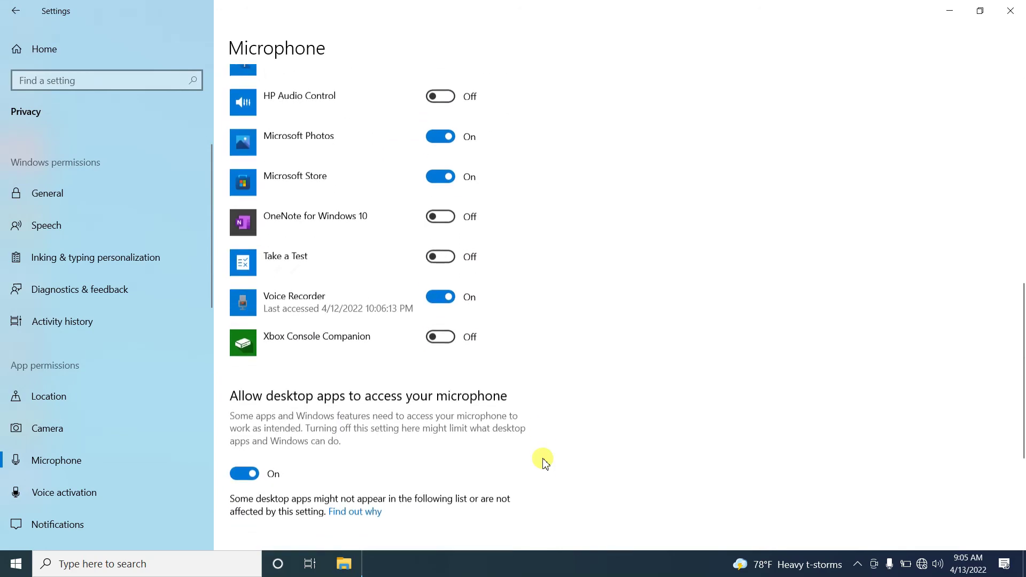
{"action": "scroll", "coordinate": [542, 459], "scroll_direction": "down", "scroll_amount": 5}
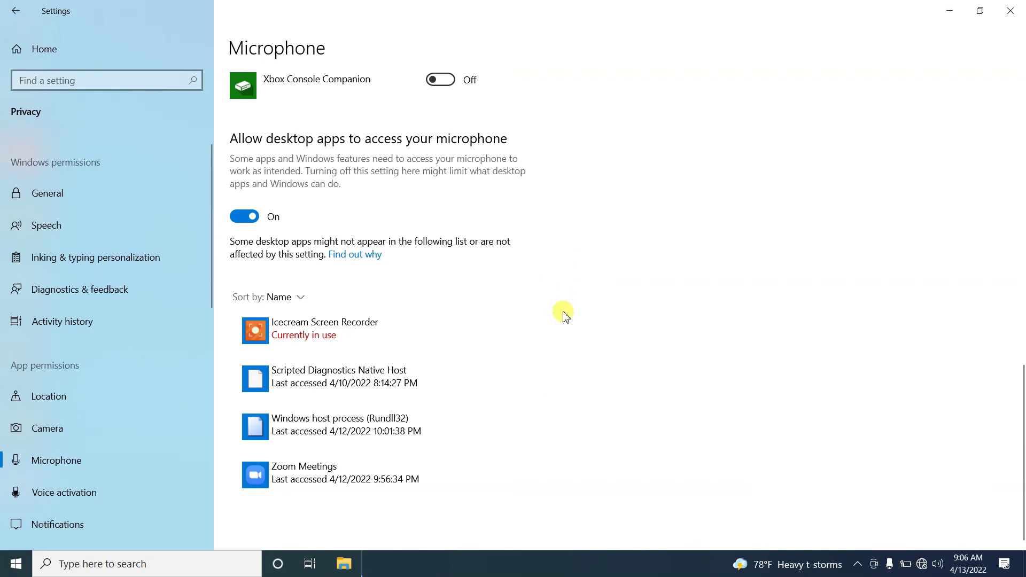
{"action": "scroll", "coordinate": [562, 313], "scroll_direction": "up", "scroll_amount": 6}
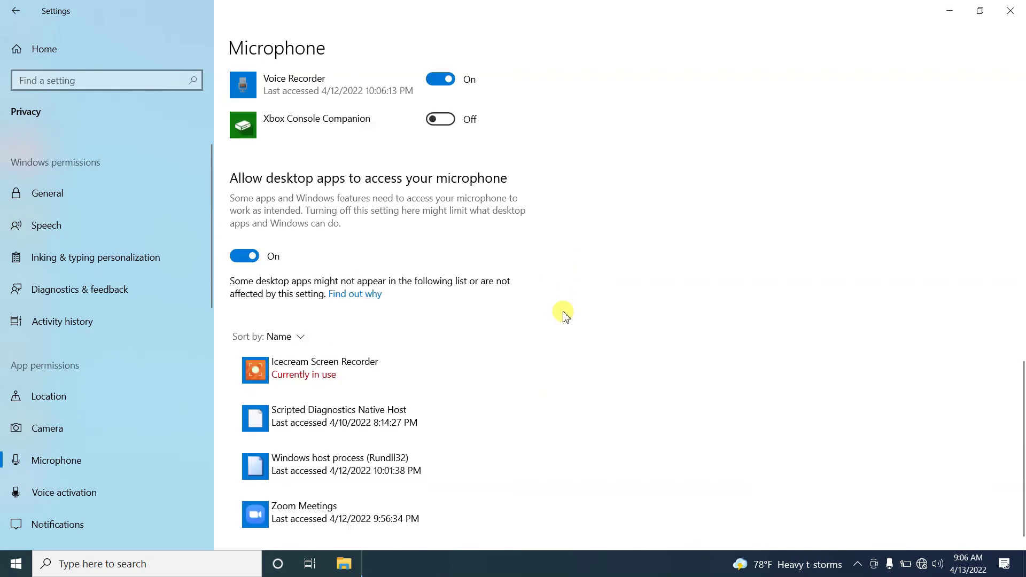
{"action": "scroll", "coordinate": [563, 314], "scroll_direction": "down", "scroll_amount": 6}
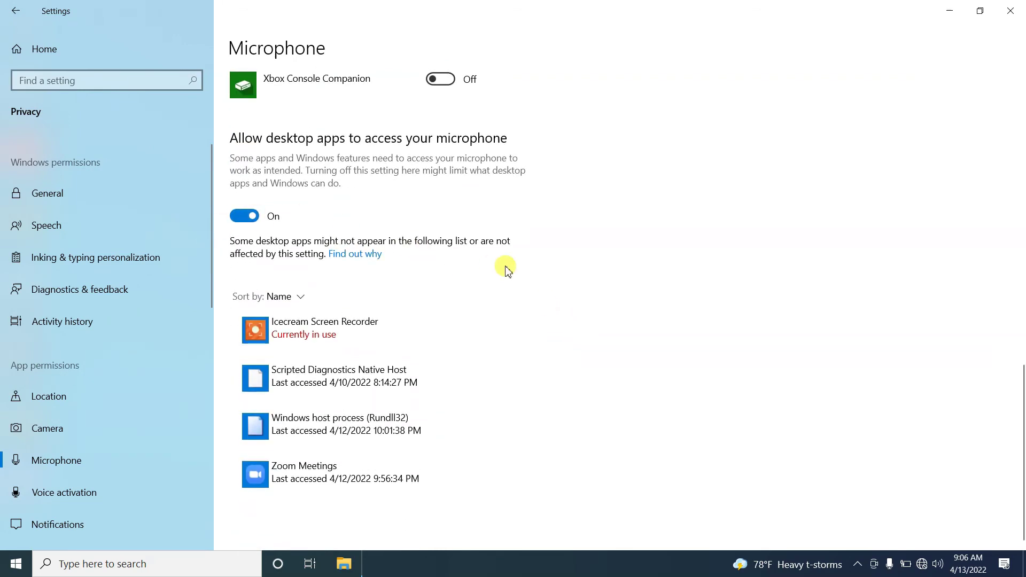